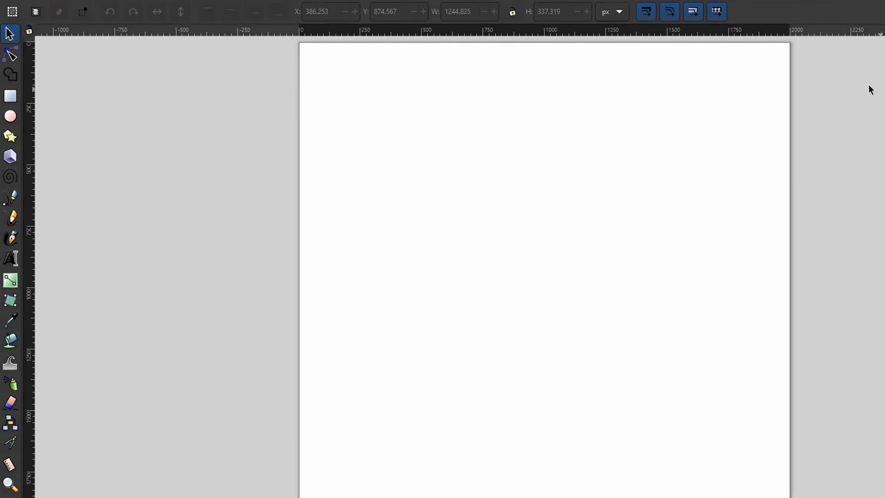
# Step: Add the bold Monospace text BPG on the page and scale it up proportionally to about 1208 px wide
pyautogui.click(14, 309)
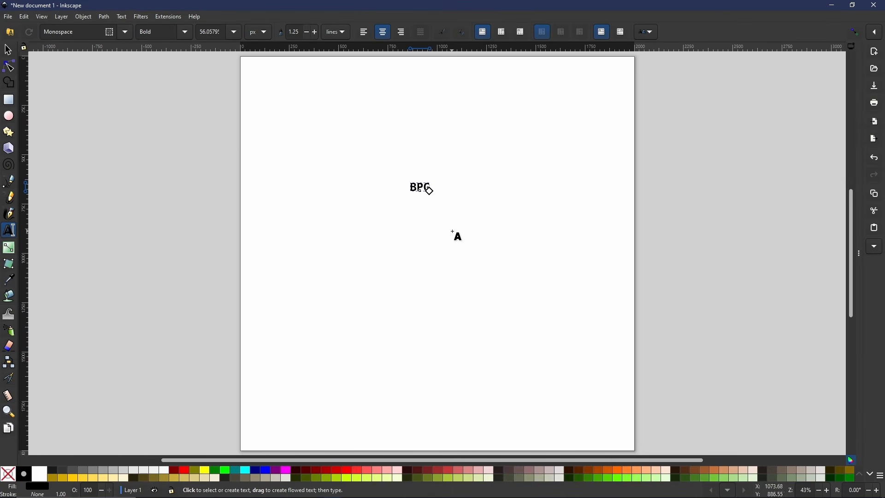
pyautogui.click(8, 50)
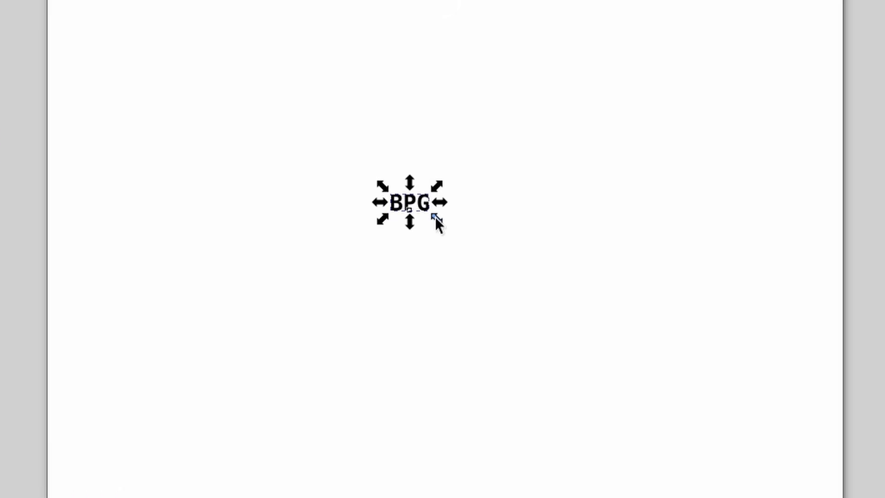
pyautogui.moveTo(436, 219); pyautogui.dragTo(657, 386)
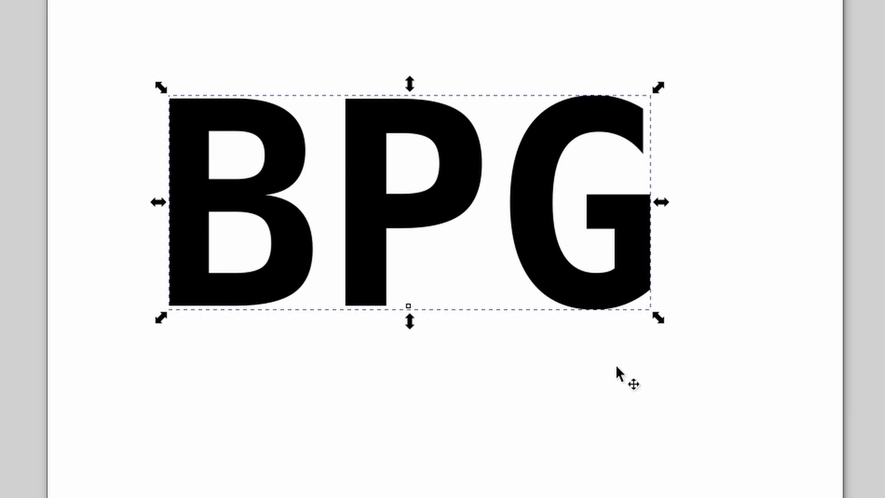
pyautogui.moveTo(573, 296); pyautogui.dragTo(624, 328)
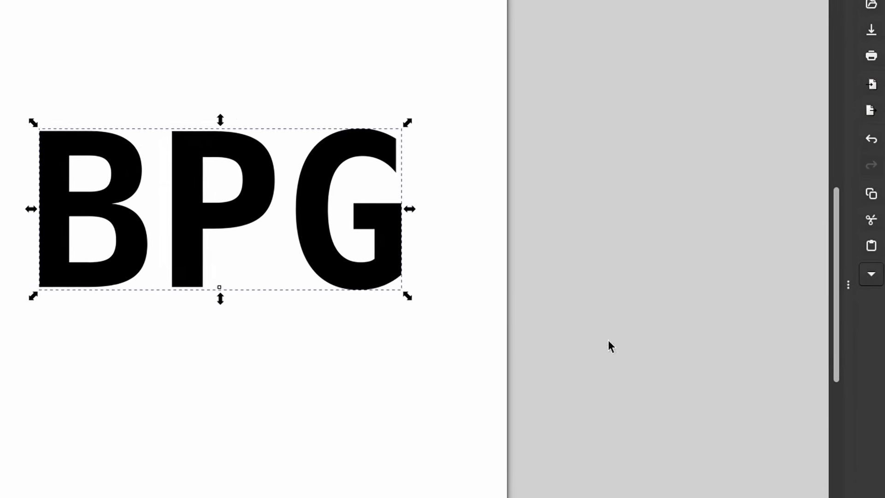
# Step: Change the font of the BPG text to Kanit SemiBold Regular
pyautogui.click(870, 274)
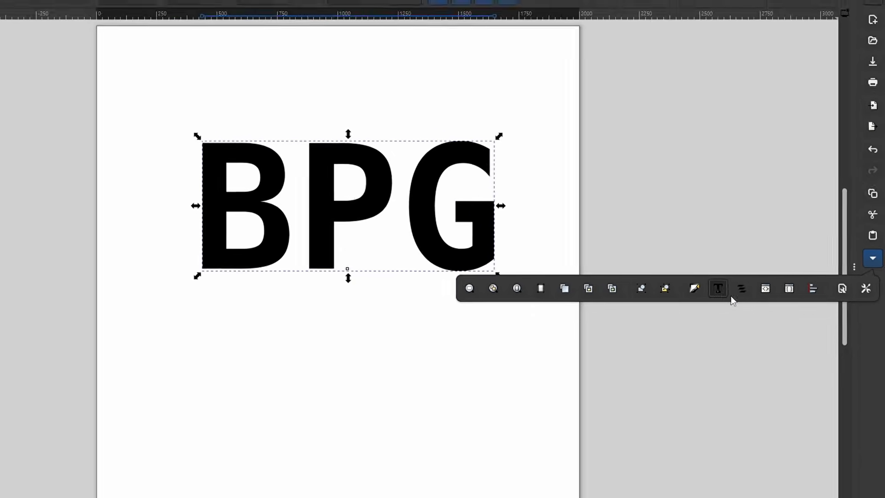
pyautogui.click(728, 293)
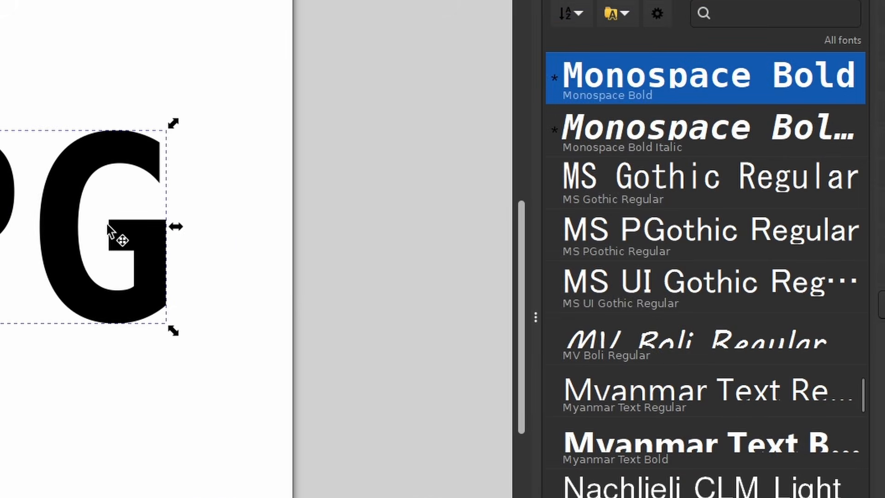
pyautogui.scroll(5, 107, 229)
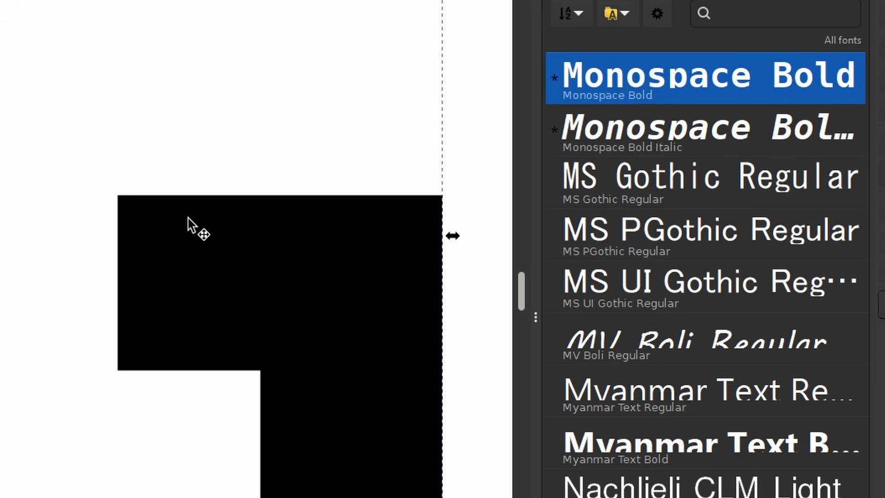
pyautogui.scroll(-2, 241, 290)
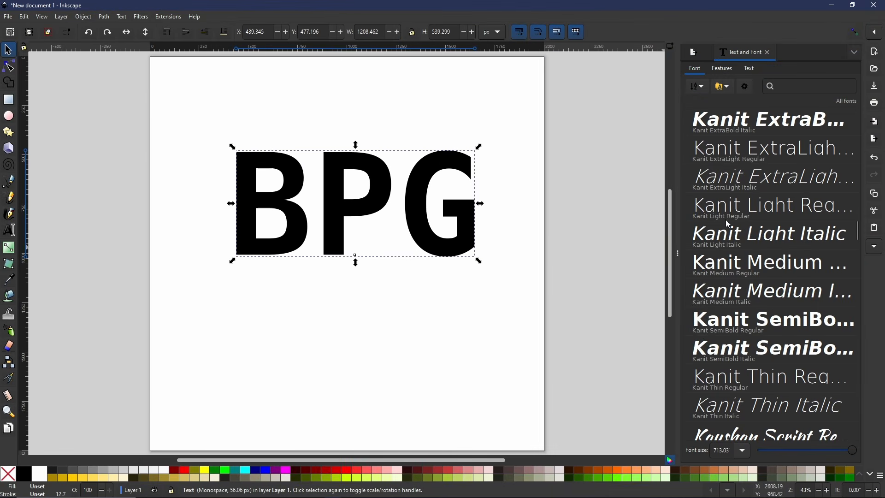
pyautogui.click(740, 329)
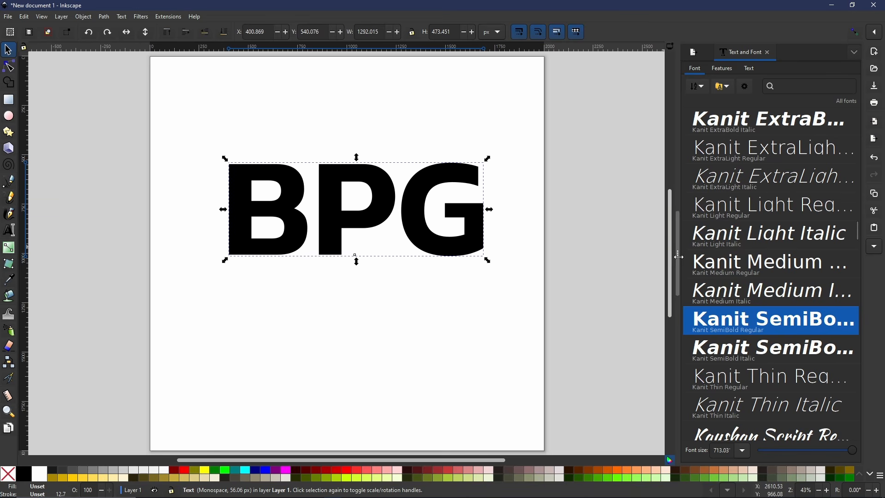
pyautogui.click(678, 258)
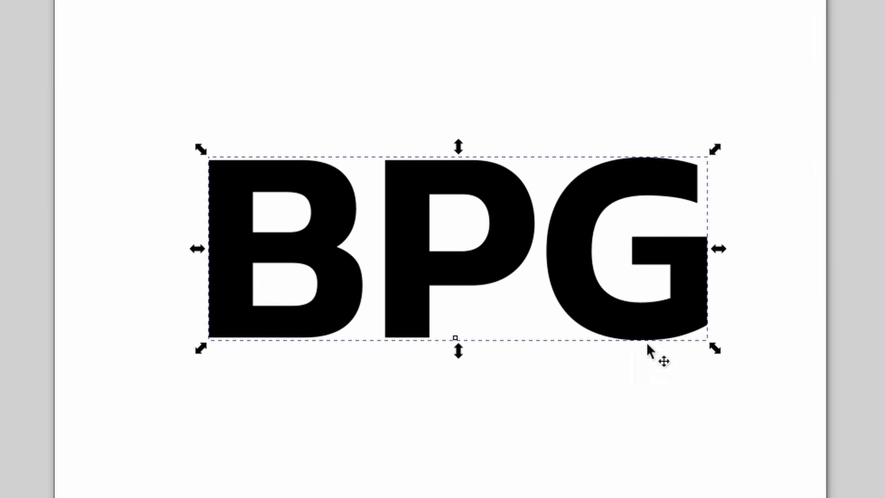
# Step: Rotate the BPG text about 30° counter-clockwise and squash it vertically to about 371 px high
pyautogui.click(638, 313)
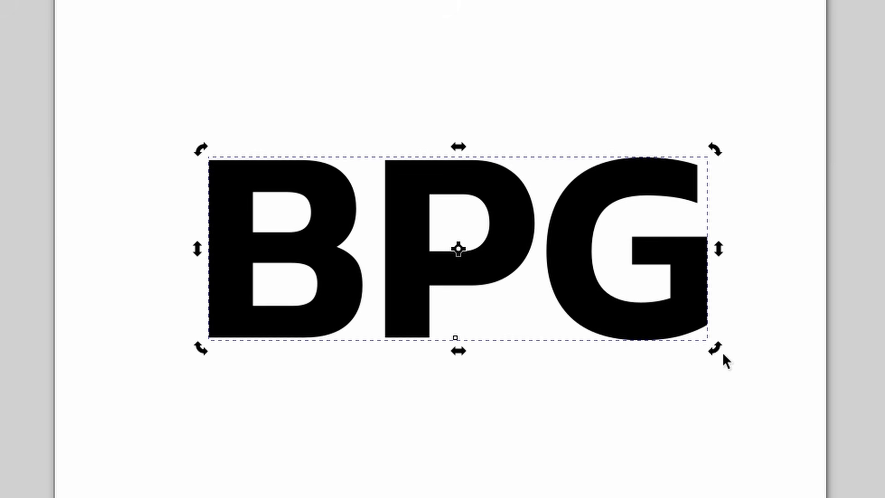
pyautogui.moveTo(717, 347); pyautogui.dragTo(662, 216)
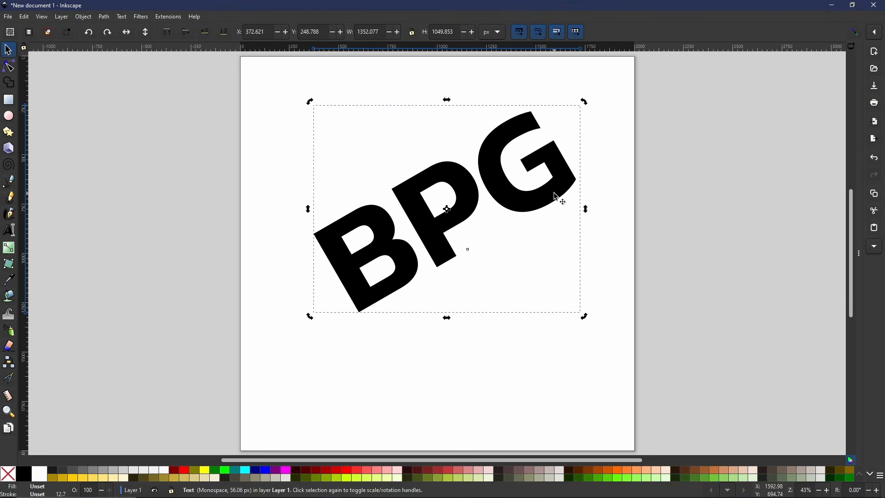
pyautogui.click(557, 197)
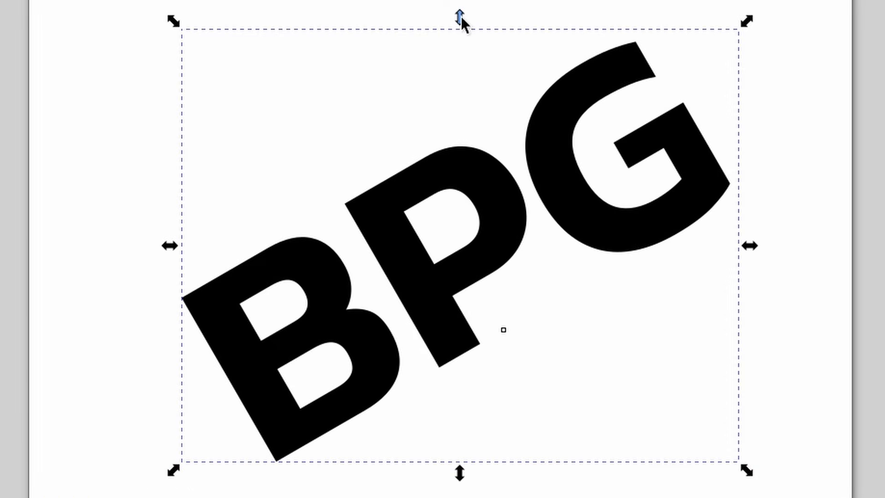
pyautogui.moveTo(461, 22); pyautogui.dragTo(499, 411)
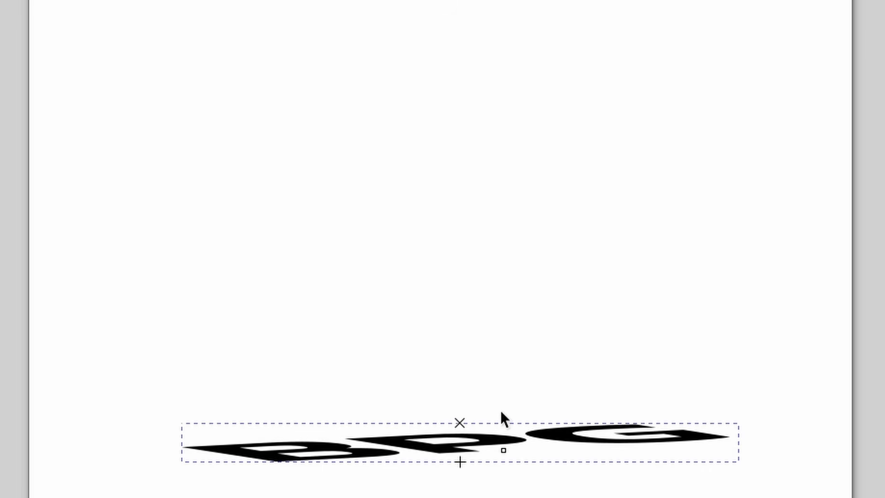
pyautogui.moveTo(501, 412); pyautogui.dragTo(491, 299)
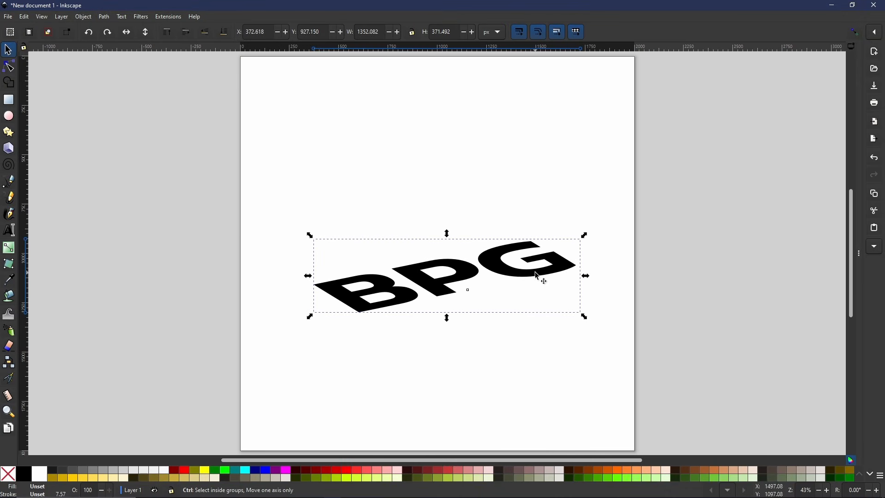
# Step: Move the flattened text straight up to about Y 373 px and convert it to a single path
pyautogui.moveTo(520, 272); pyautogui.dragTo(519, 162)
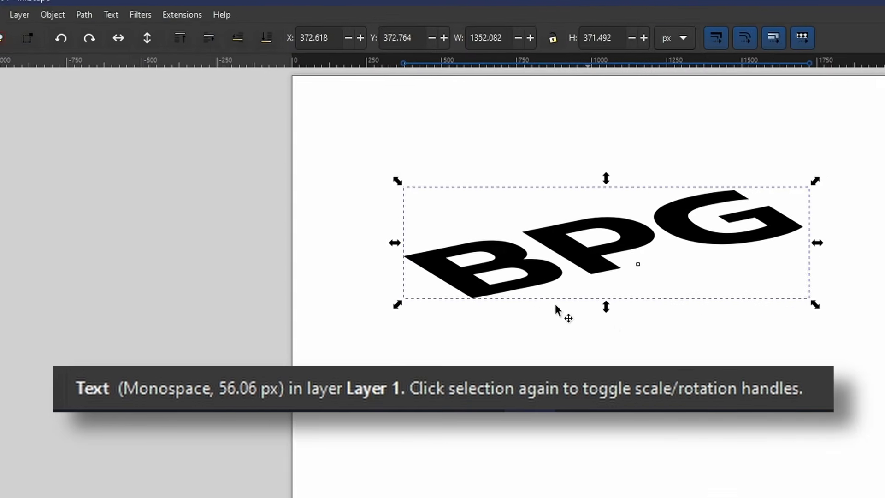
pyautogui.click(81, 14)
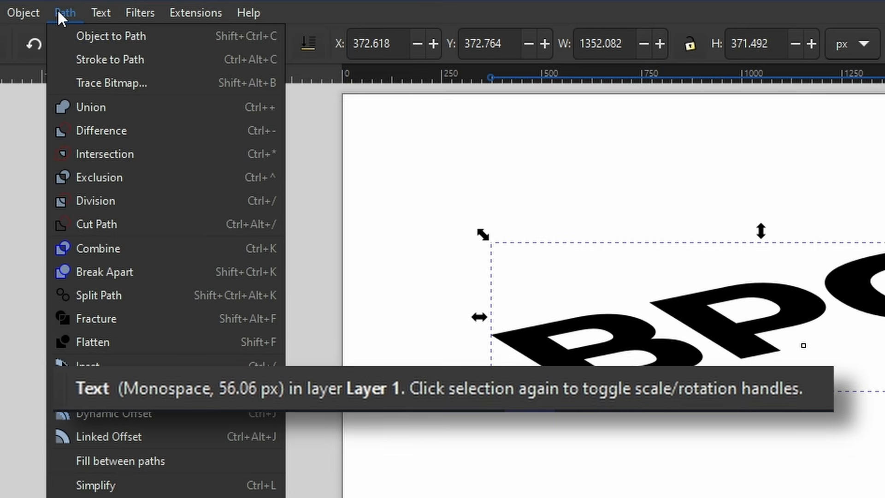
pyautogui.click(69, 31)
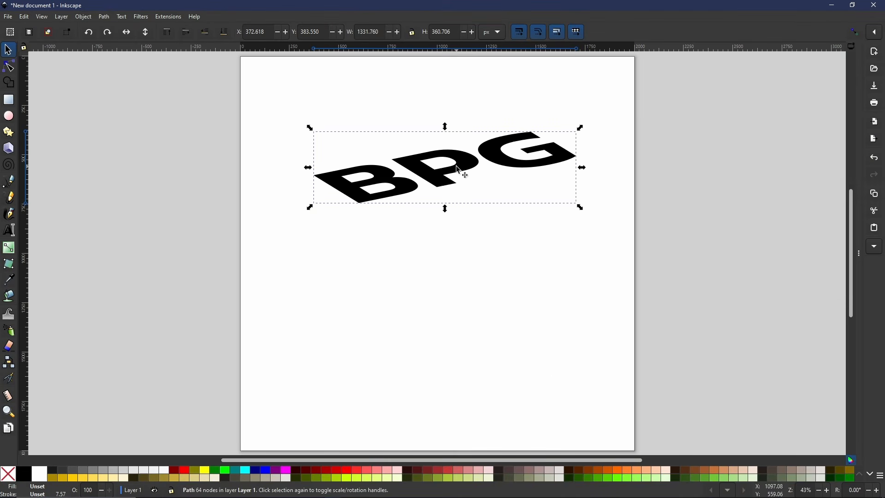
# Step: Duplicate the black BPG path in place and fill the copy with bright green
pyautogui.rightClick(470, 170)
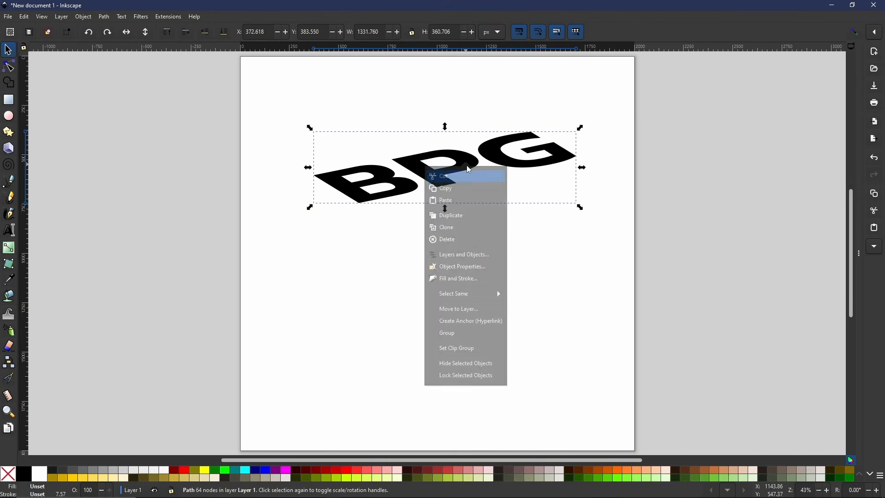
pyautogui.click(456, 220)
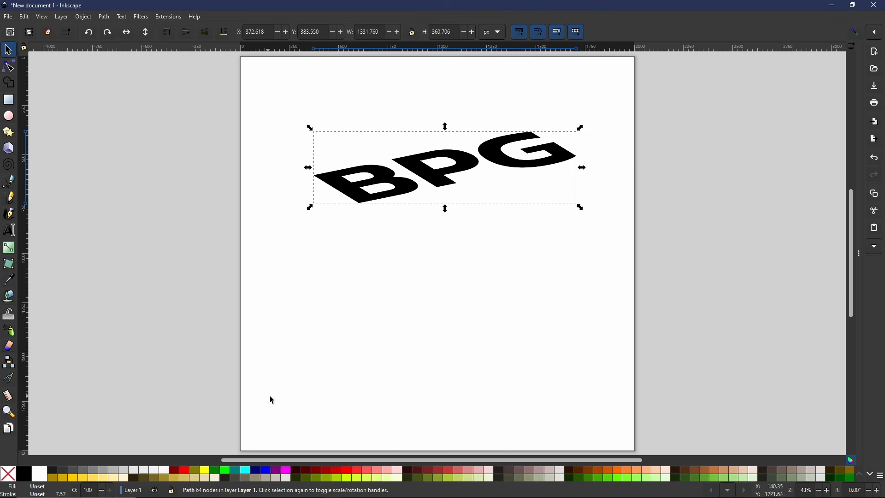
pyautogui.click(224, 471)
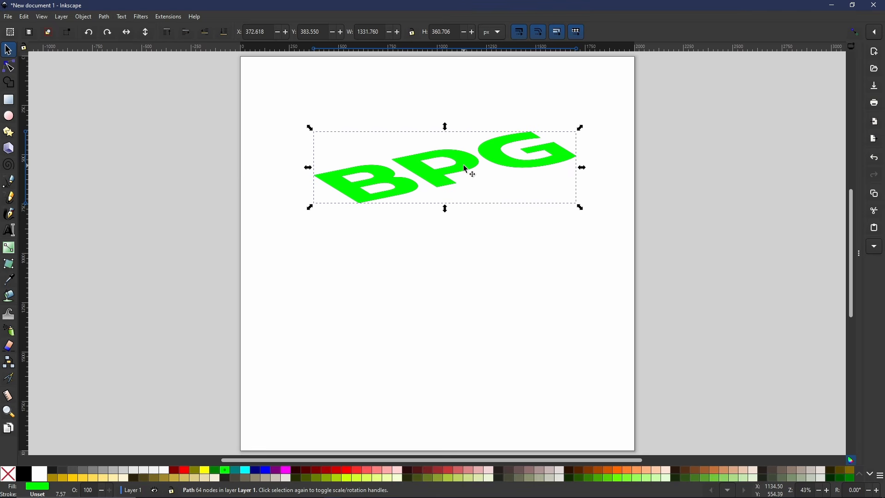
# Step: Shift the green copy straight down to about Y 486 px and lower it behind the black lettering
pyautogui.press('ctrl')
pyautogui.moveTo(465, 164); pyautogui.dragTo(463, 182)
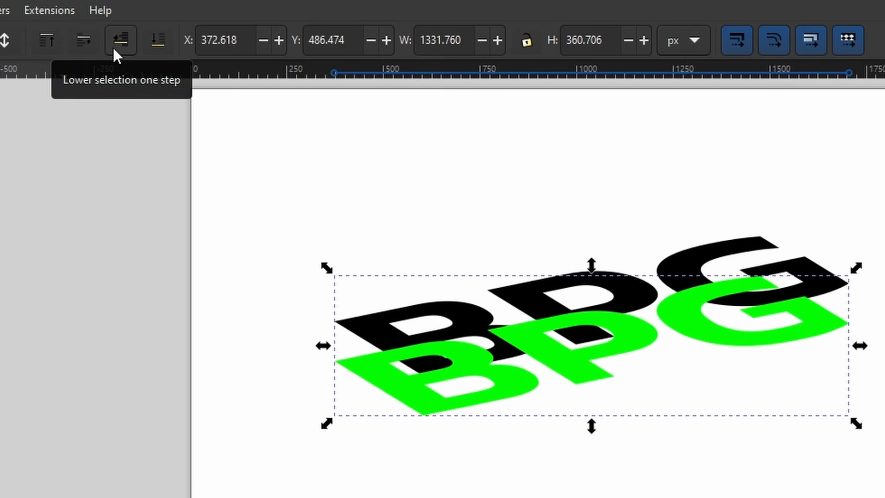
pyautogui.click(112, 47)
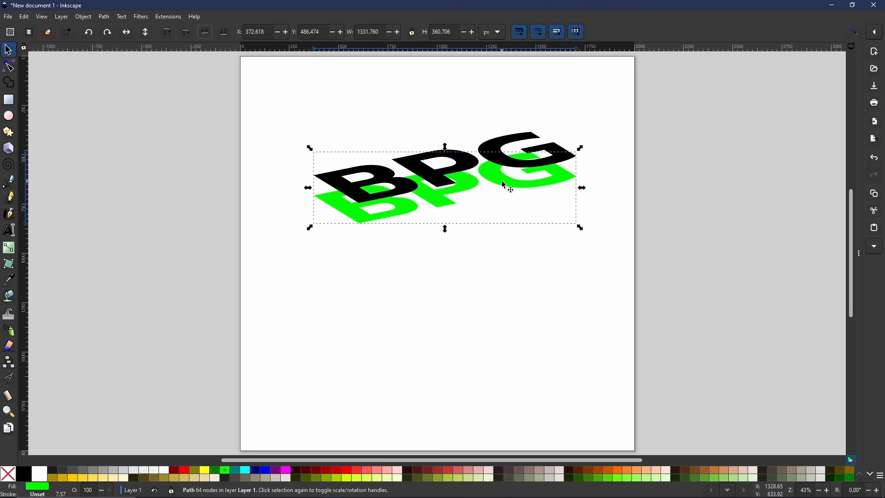
# Step: Duplicate the green copy, filling the new one with cyan and moving it straight down to about Y 1020 px
pyautogui.rightClick(501, 180)
pyautogui.click(487, 239)
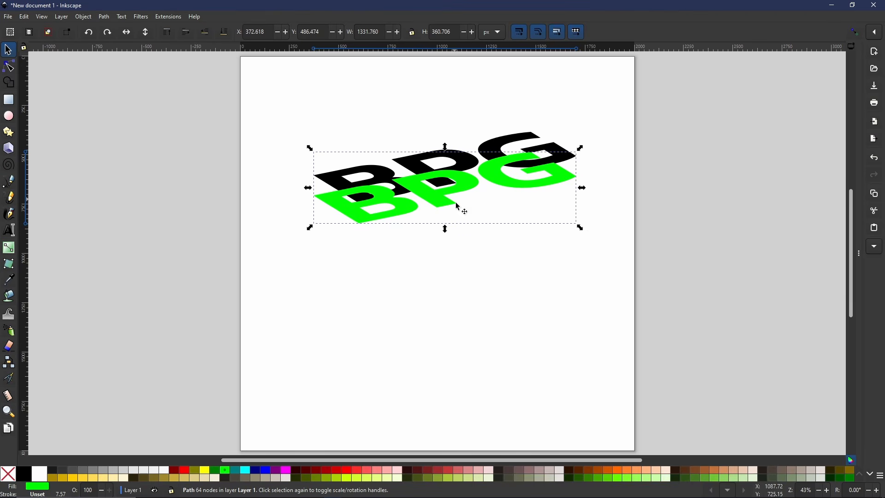
pyautogui.click(244, 472)
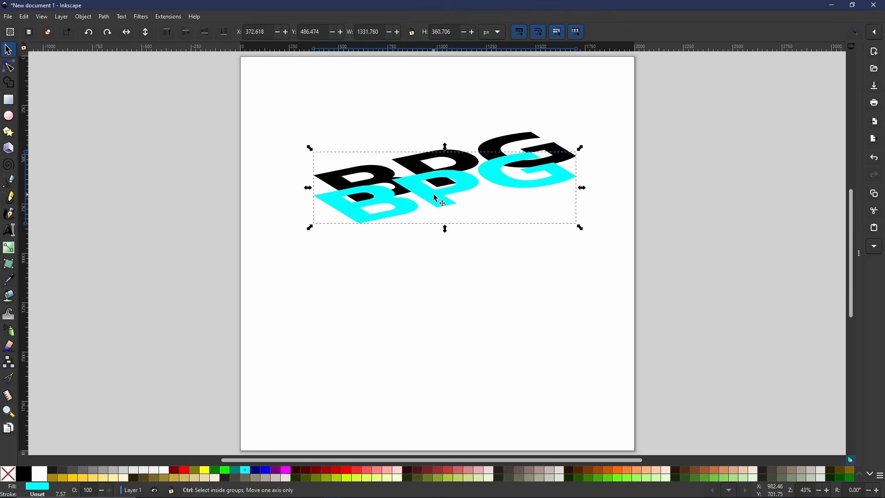
pyautogui.moveTo(437, 207); pyautogui.dragTo(441, 303)
pyautogui.click(569, 215)
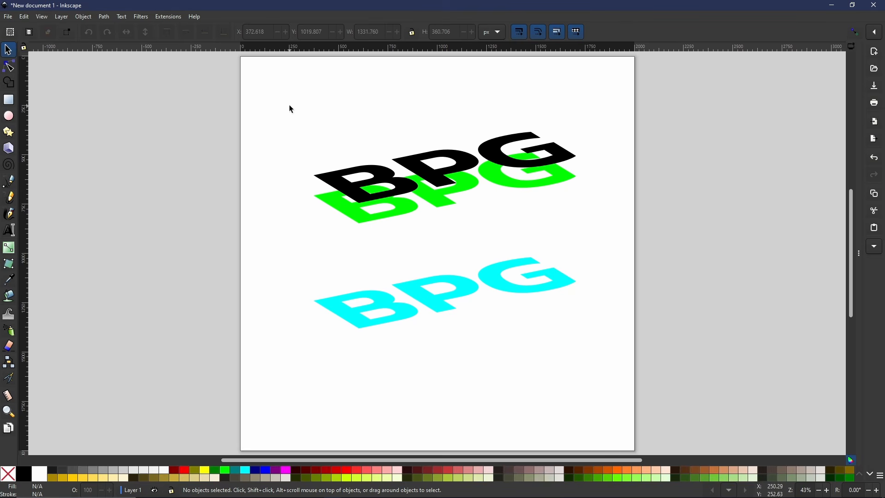
# Step: Extrude between the black and green paths together, using Follow curves mode with lines combined to a single path
pyautogui.moveTo(283, 101); pyautogui.dragTo(617, 239)
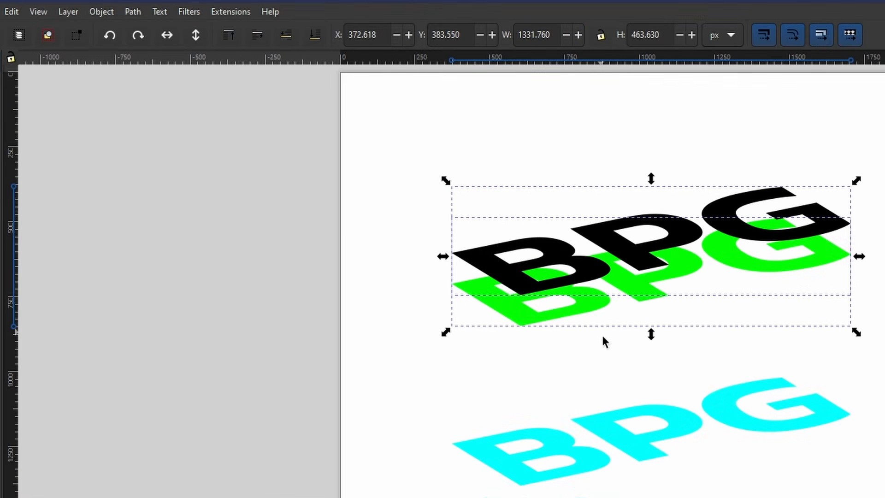
pyautogui.click(231, 10)
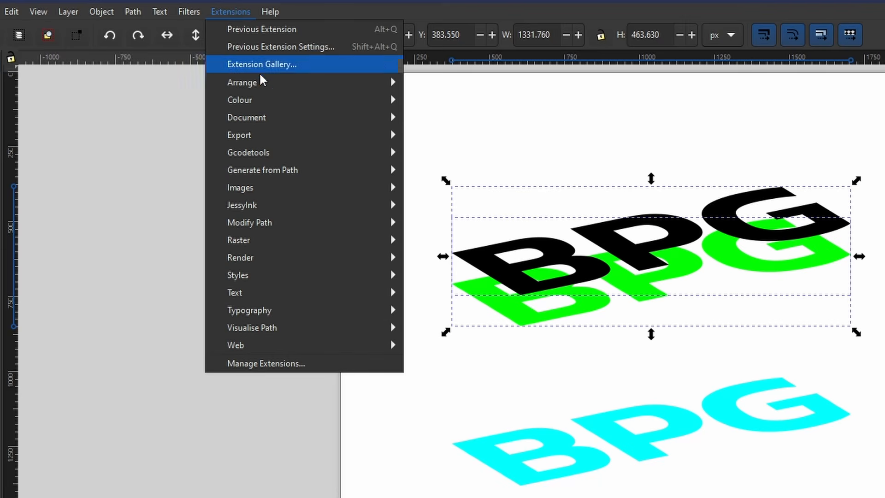
pyautogui.moveTo(283, 177)
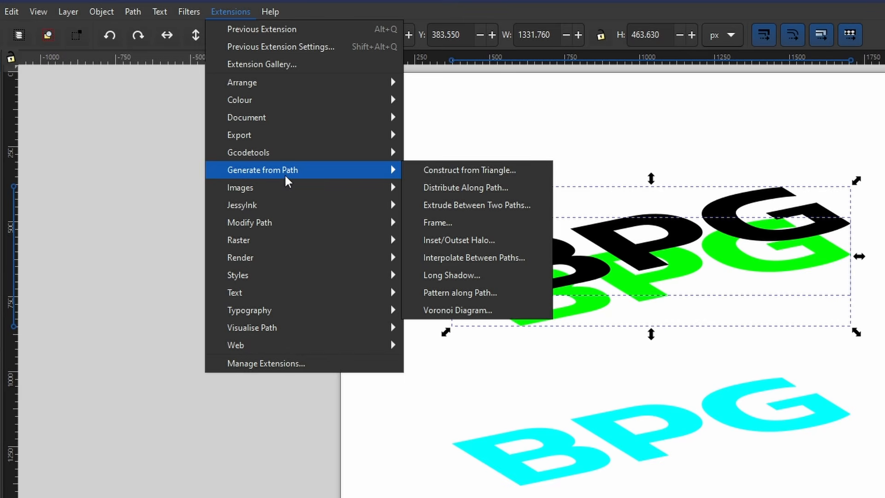
pyautogui.click(470, 206)
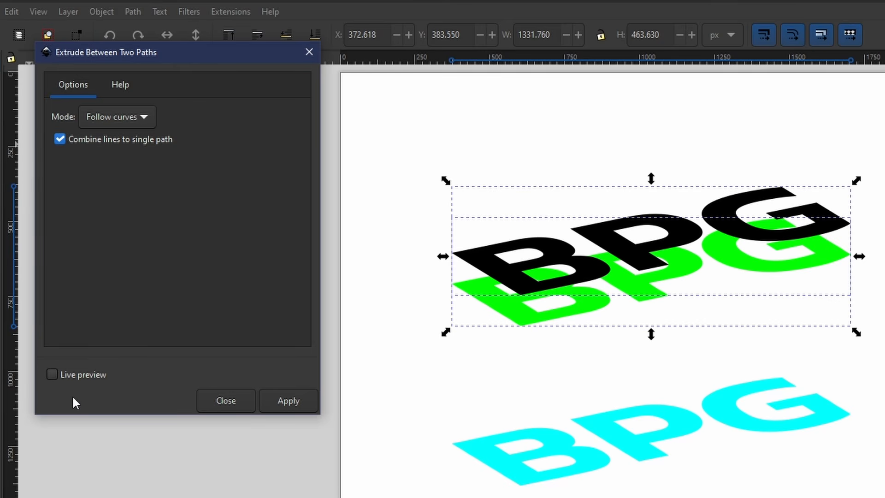
pyautogui.click(51, 375)
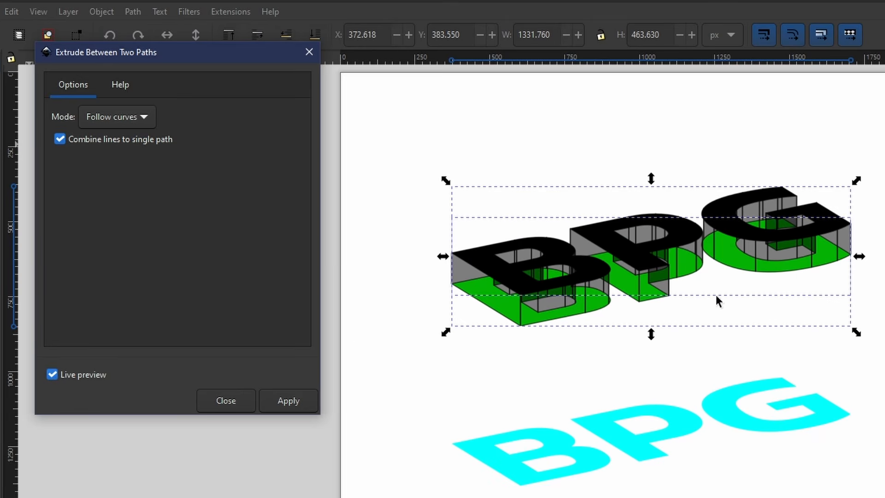
pyautogui.click(300, 407)
pyautogui.click(217, 400)
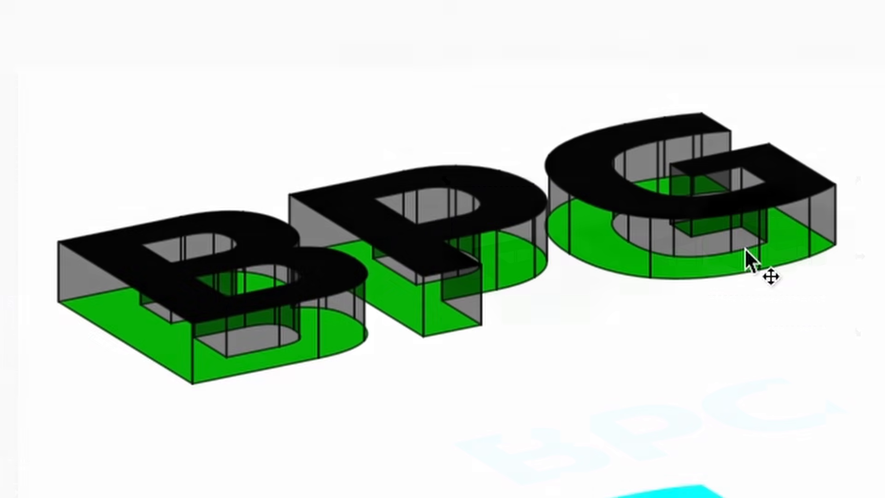
# Step: Ungroup the extruded side faces between the black and green lettering
pyautogui.click(746, 258)
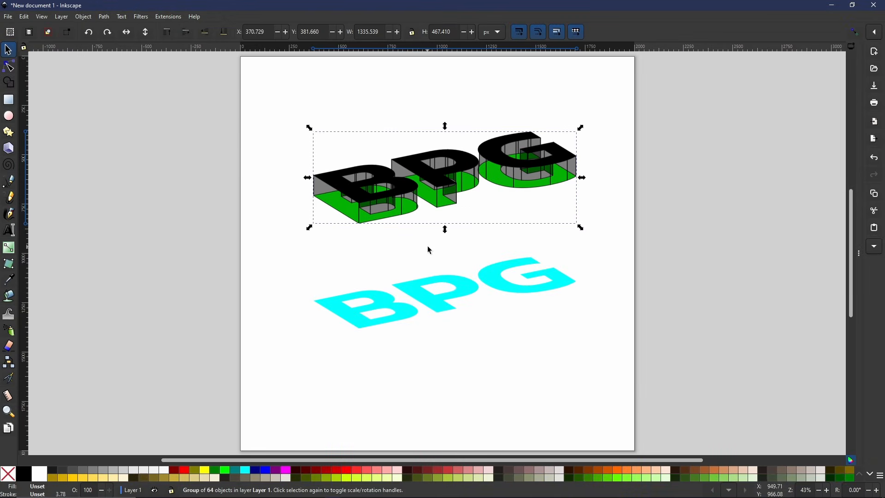
pyautogui.rightClick(395, 211)
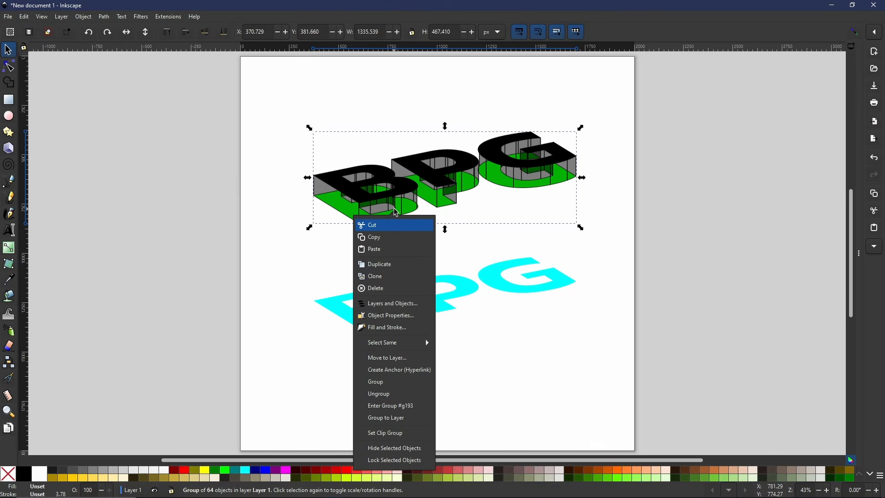
pyautogui.click(383, 395)
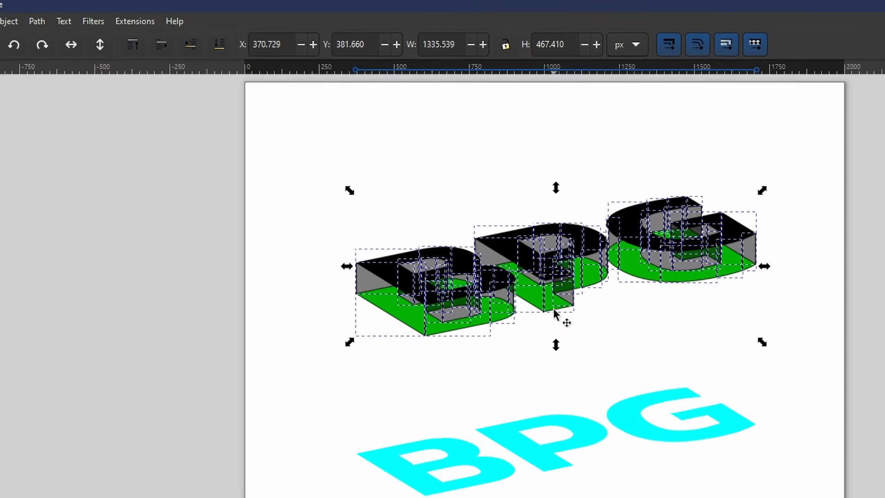
# Step: Union the ungrouped grey side faces between the black and green lettering into a single shape
pyautogui.click(32, 21)
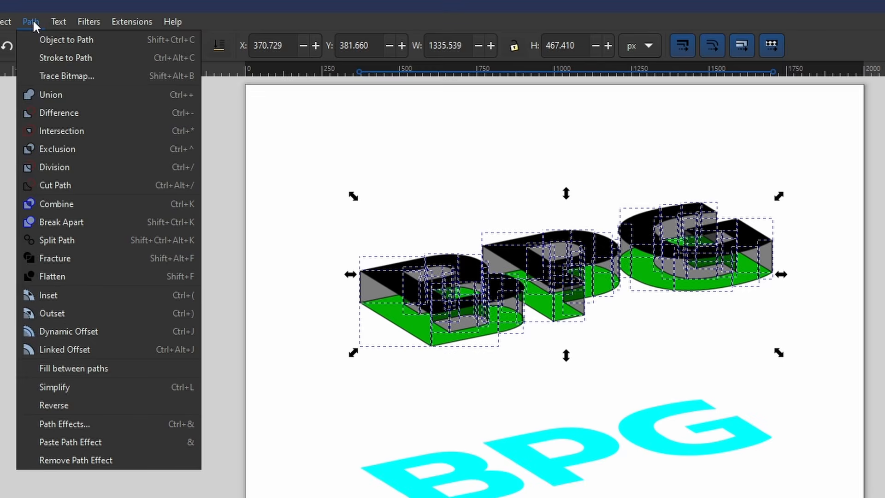
pyautogui.click(49, 92)
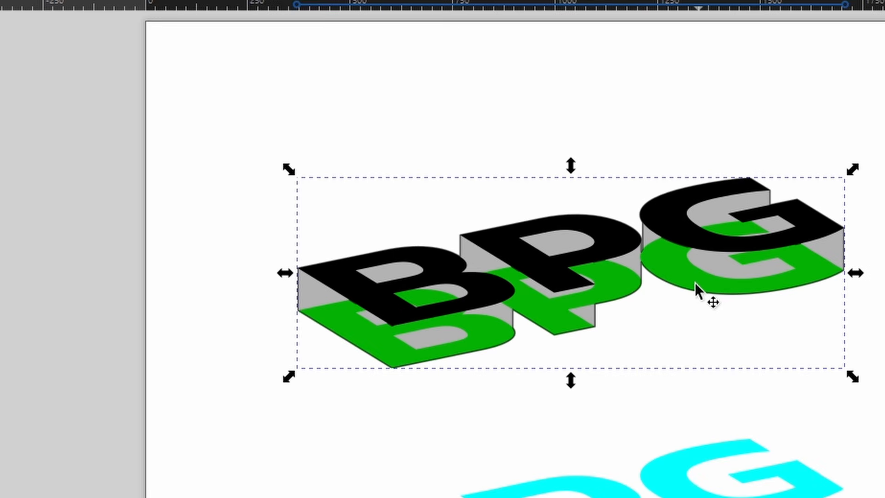
pyautogui.click(503, 239)
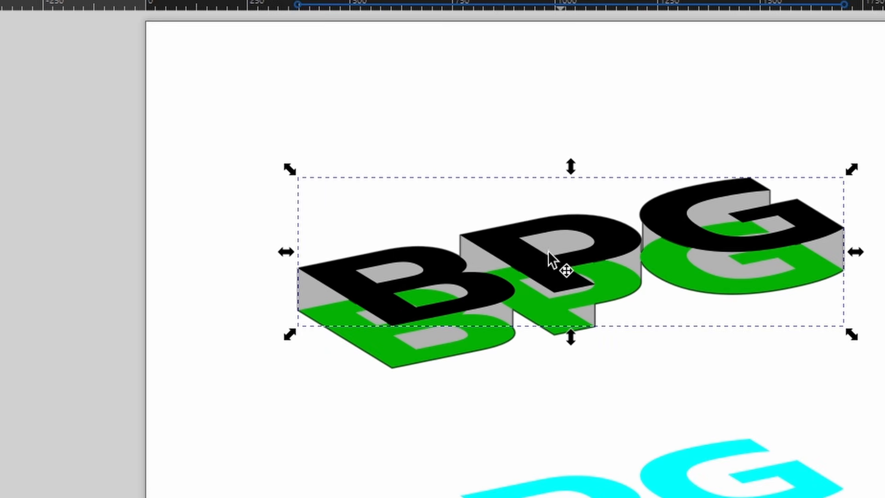
pyautogui.moveTo(555, 283); pyautogui.dragTo(289, 187)
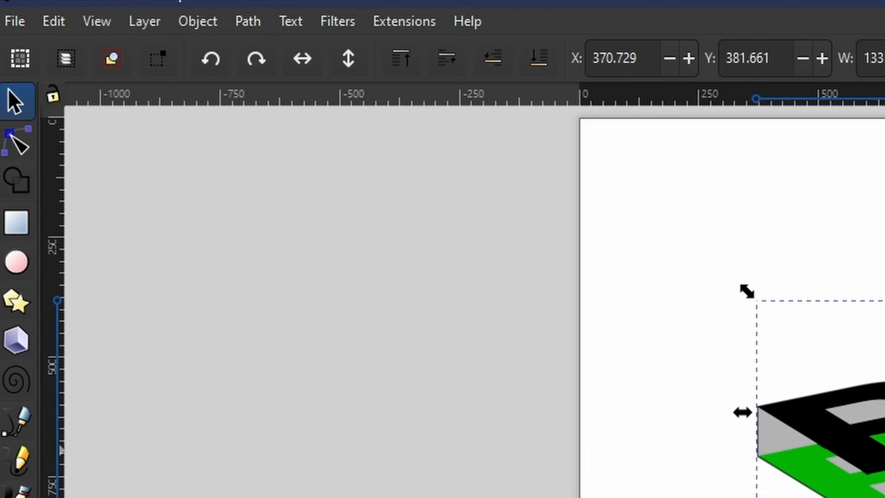
# Step: Break the grey side shape apart and union its pieces again to fill the holes inside it
pyautogui.click(247, 23)
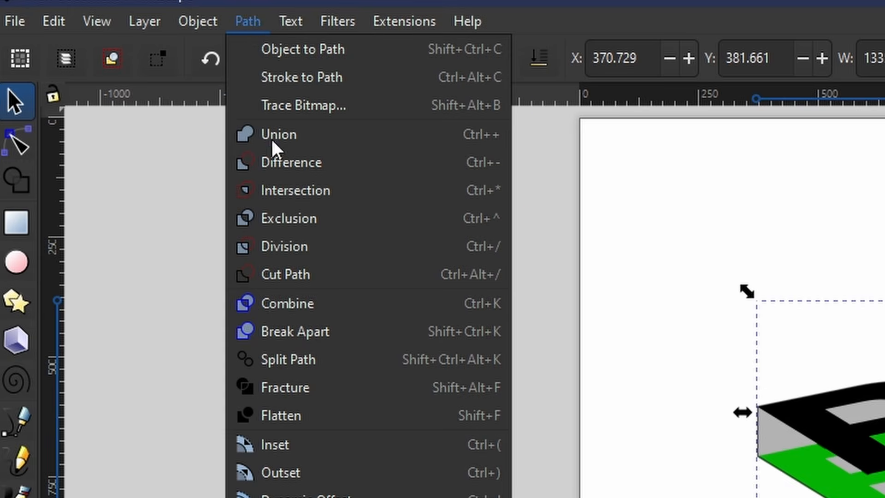
pyautogui.click(310, 346)
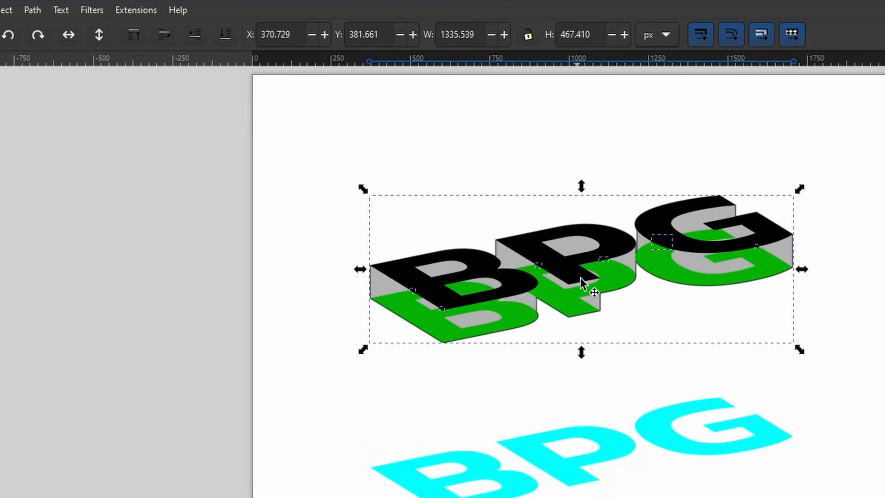
pyautogui.click(32, 10)
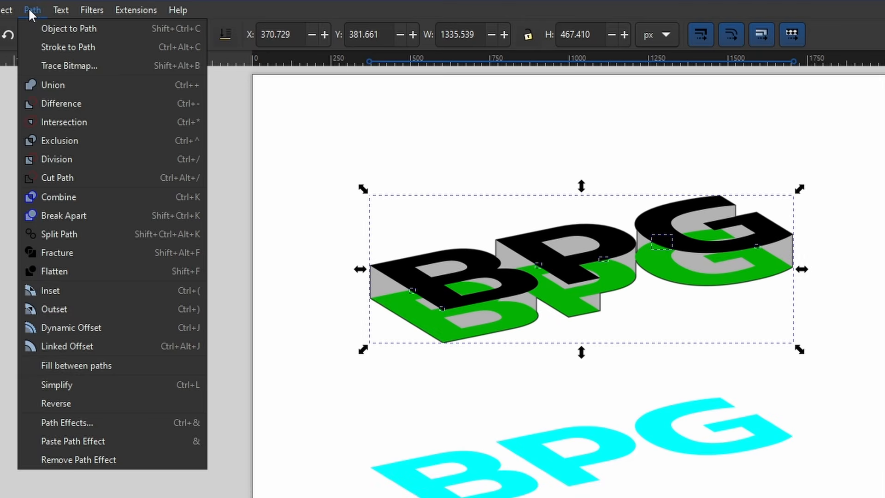
pyautogui.click(42, 83)
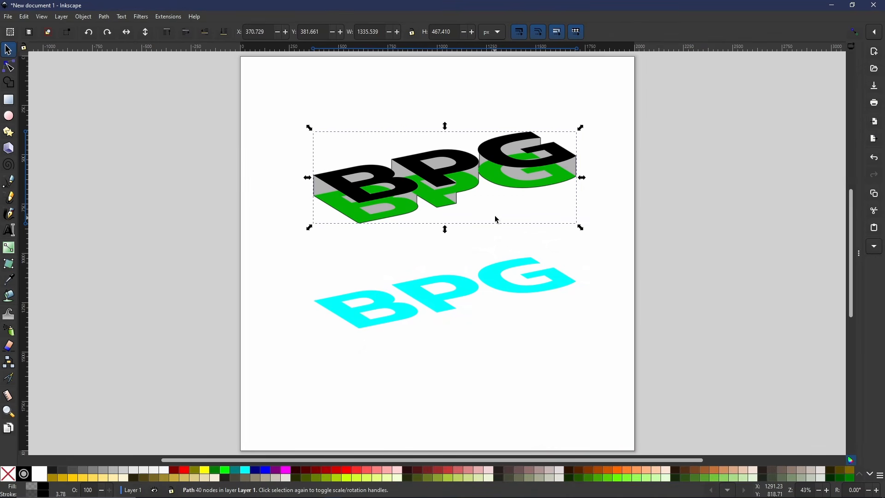
# Step: Enable snapping and draw a closed four-point Pen shape covering the gap beside the front curve of the B, upward from its outermost edge
pyautogui.keyDown('ctrl'); pyautogui.scroll(3, 420, 207); pyautogui.keyUp('ctrl')
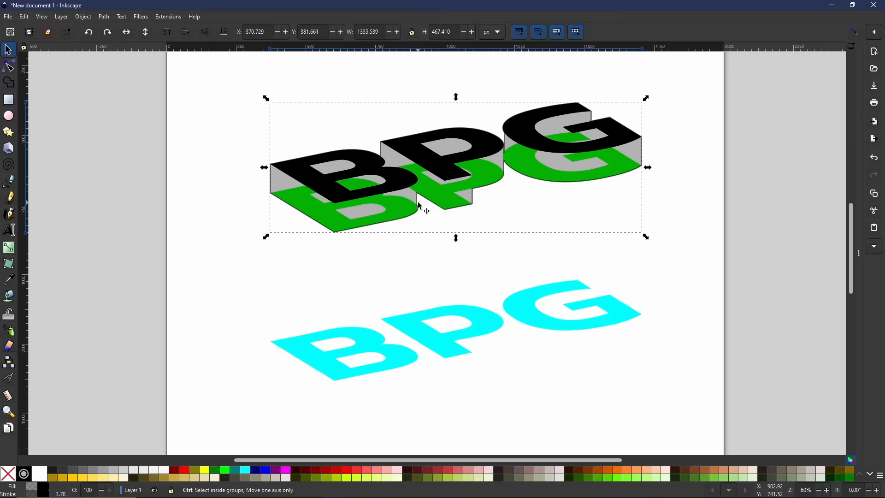
pyautogui.keyDown('ctrl'); pyautogui.scroll(2, 420, 207); pyautogui.keyUp('ctrl')
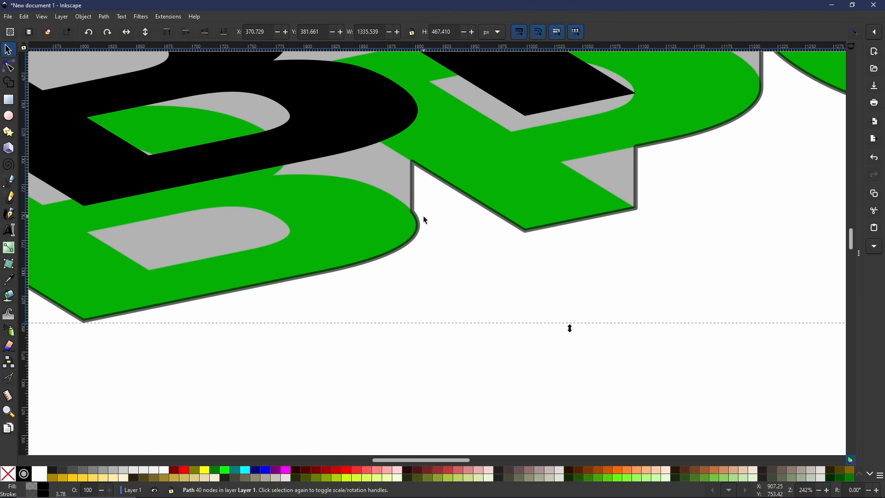
pyautogui.keyDown('ctrl'); pyautogui.scroll(1, 425, 220); pyautogui.keyUp('ctrl')
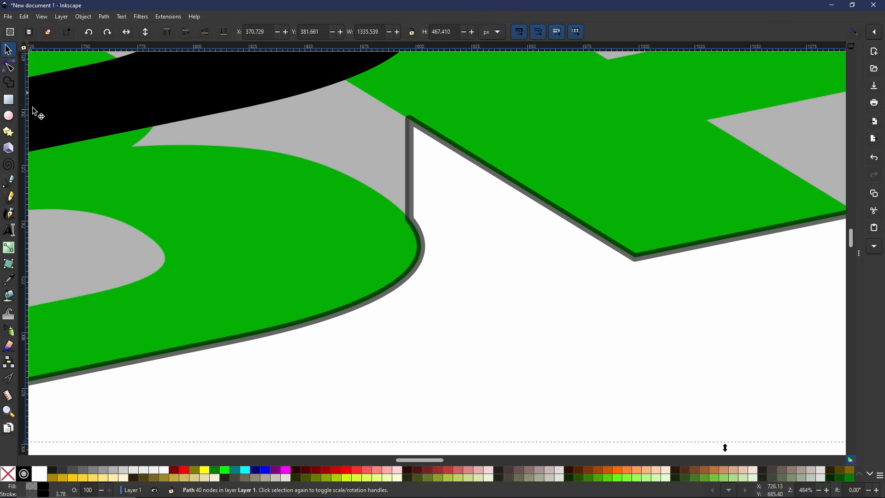
pyautogui.click(9, 181)
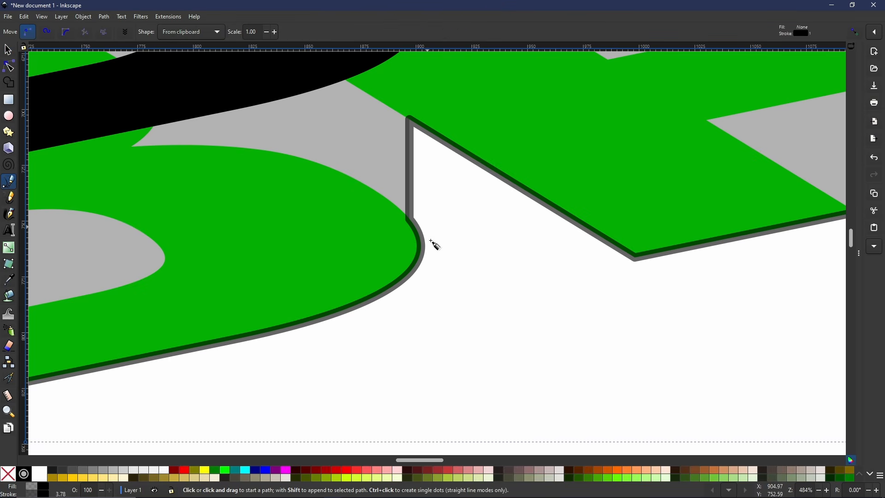
pyautogui.click(856, 32)
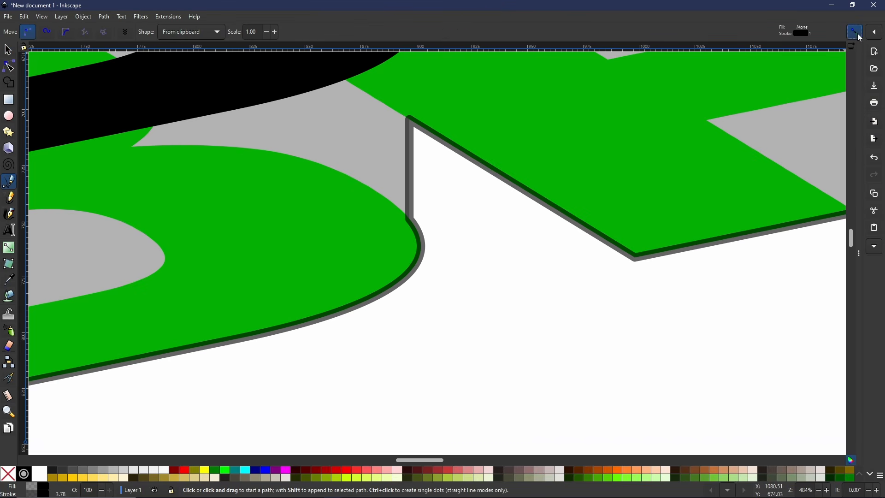
pyautogui.click(422, 247)
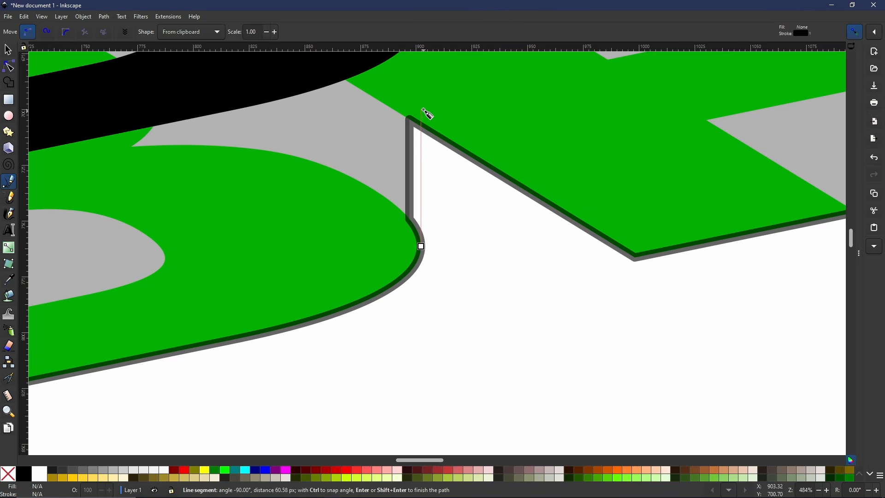
pyautogui.click(422, 82)
pyautogui.click(362, 105)
pyautogui.click(363, 223)
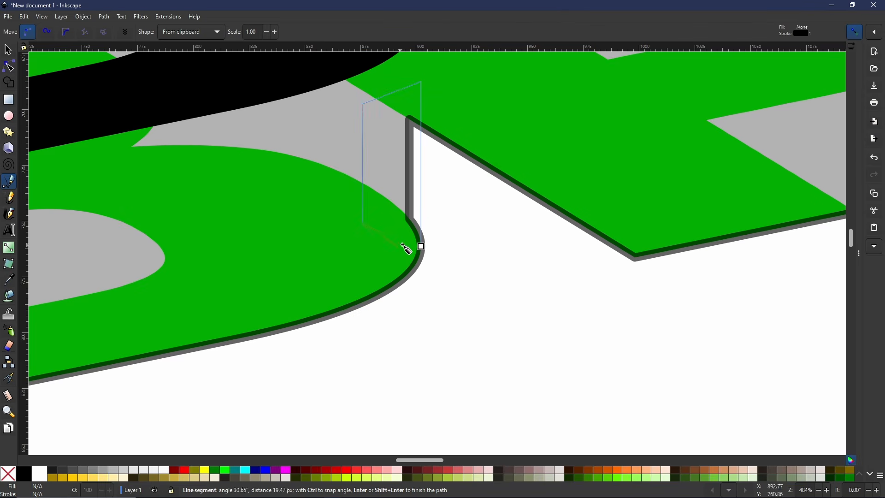
pyautogui.click(421, 246)
pyautogui.click(421, 247)
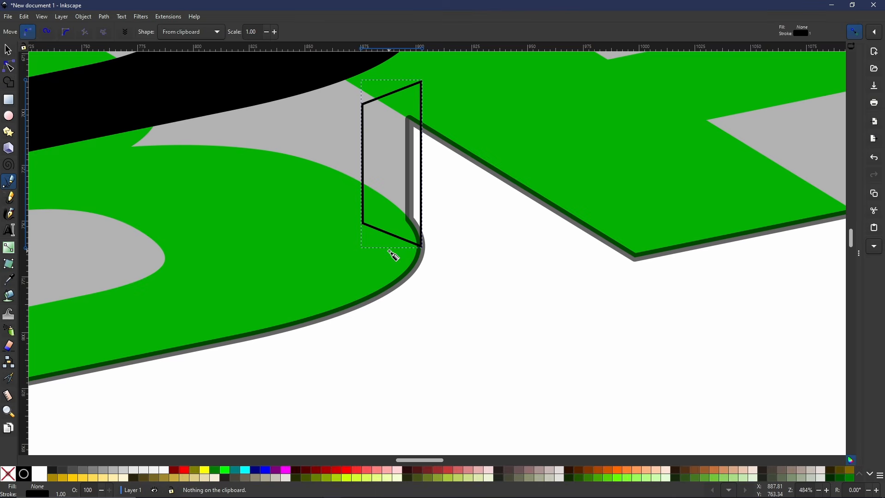
# Step: Draw a second closed four-point Pen shape, about 23 by 100 px, over the gap at the G's outer curve beside the P
pyautogui.scroll(-3, 454, 227)
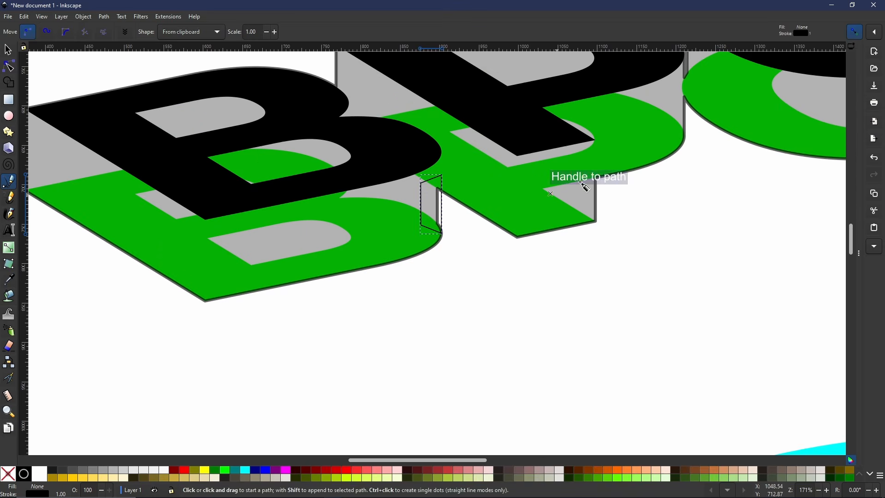
pyautogui.scroll(6, 585, 187)
pyautogui.hscroll(5, 611, 152)
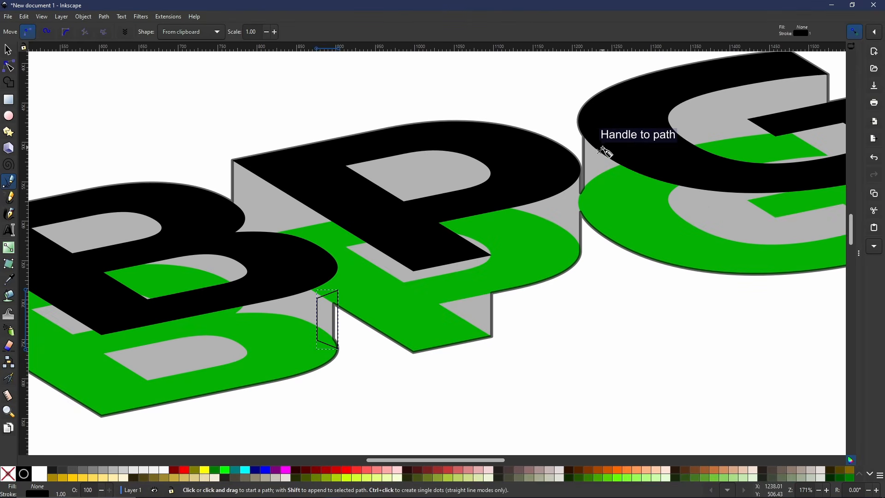
pyautogui.moveTo(657, 198); pyautogui.dragTo(567, 239)
pyautogui.scroll(1, 479, 208)
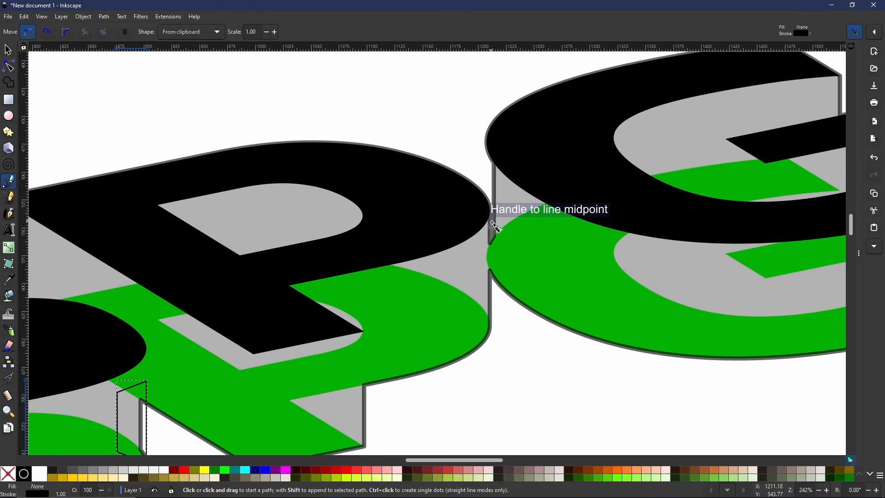
pyautogui.scroll(3, 495, 226)
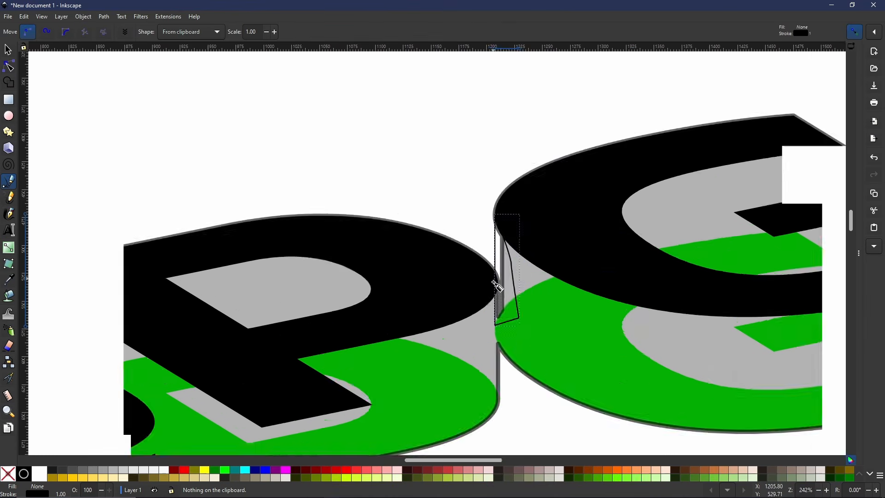
pyautogui.scroll(-3, 497, 286)
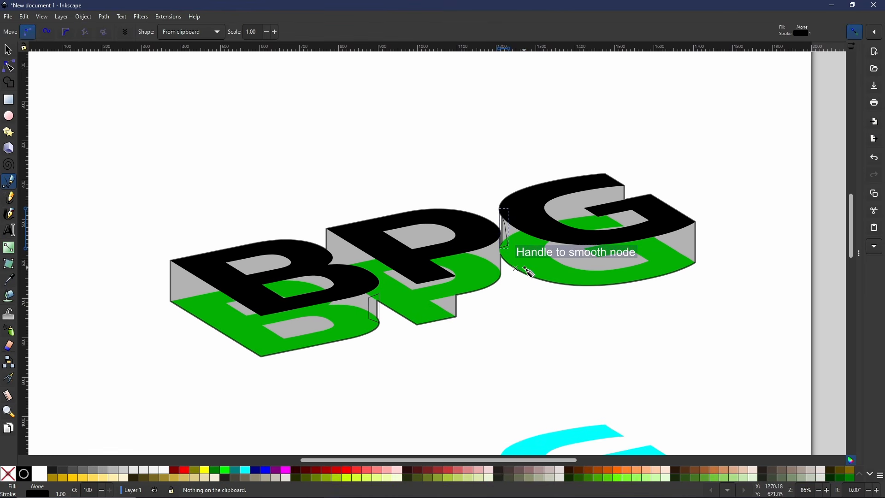
# Step: Union both drawn patch shapes with the grey side shape and remove the stroke from the merged shape
pyautogui.click(8, 51)
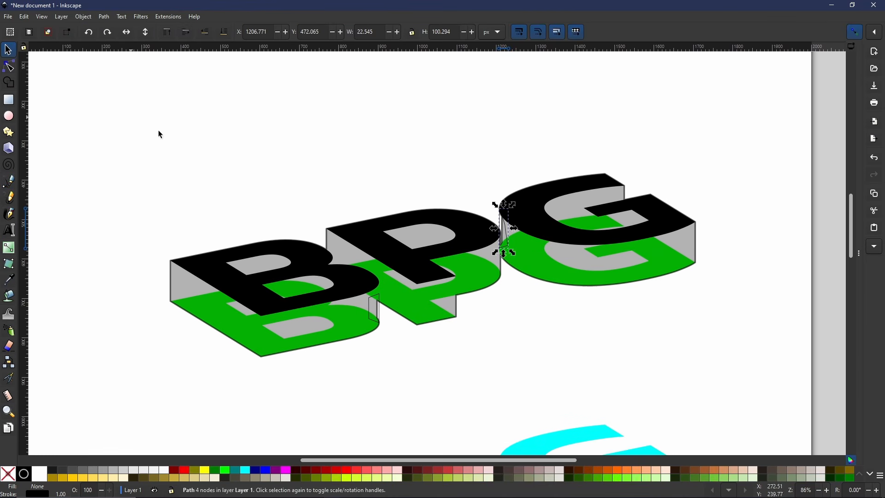
pyautogui.keyDown('shift'); pyautogui.click(381, 300); pyautogui.keyUp('shift')
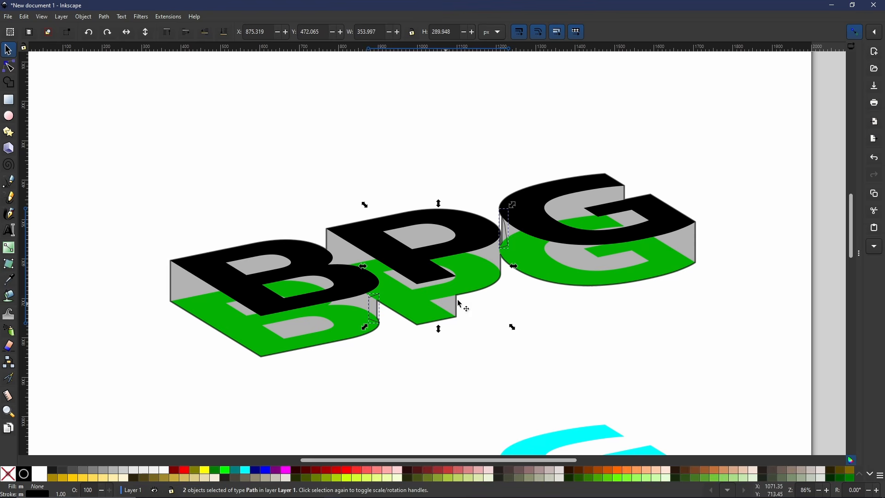
pyautogui.keyDown('shift'); pyautogui.click(427, 311); pyautogui.keyUp('shift')
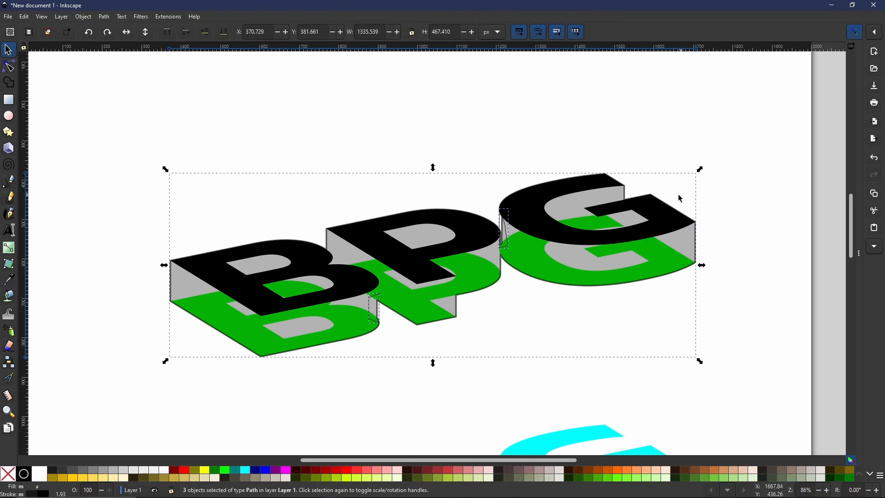
pyautogui.click(103, 17)
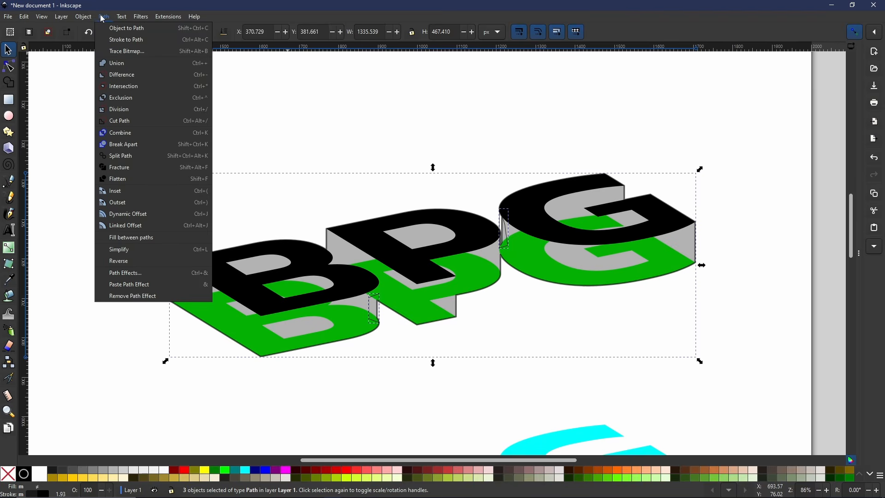
pyautogui.click(118, 61)
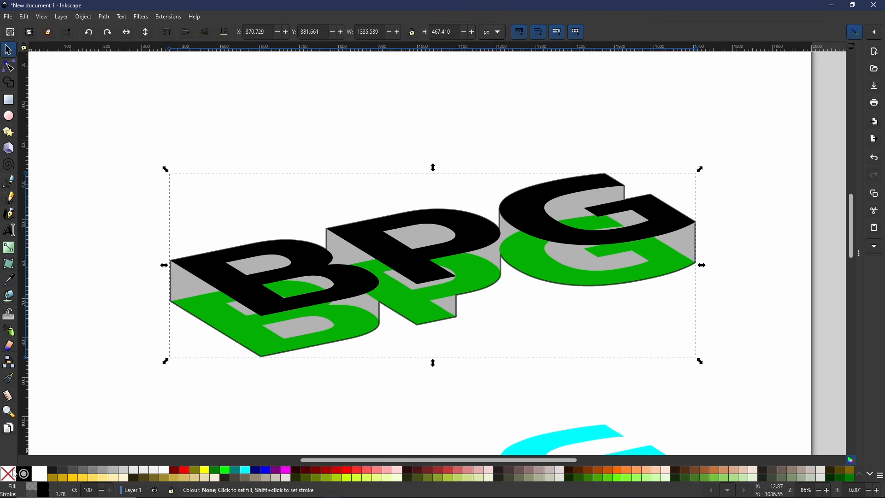
pyautogui.keyDown('shift'); pyautogui.click(9, 475); pyautogui.keyUp('shift')
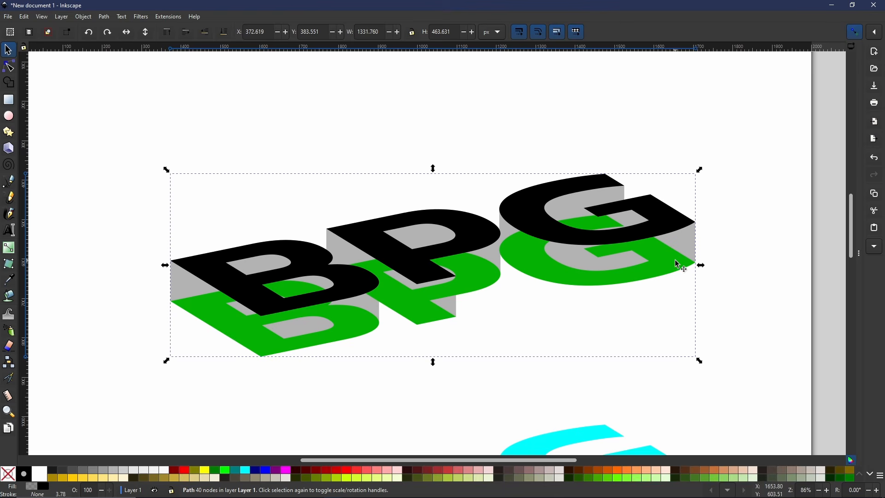
# Step: Apply a dynamic offset to the black lettering and shrink it slightly inward, leaving a thin grey rim around the letters
pyautogui.click(650, 211)
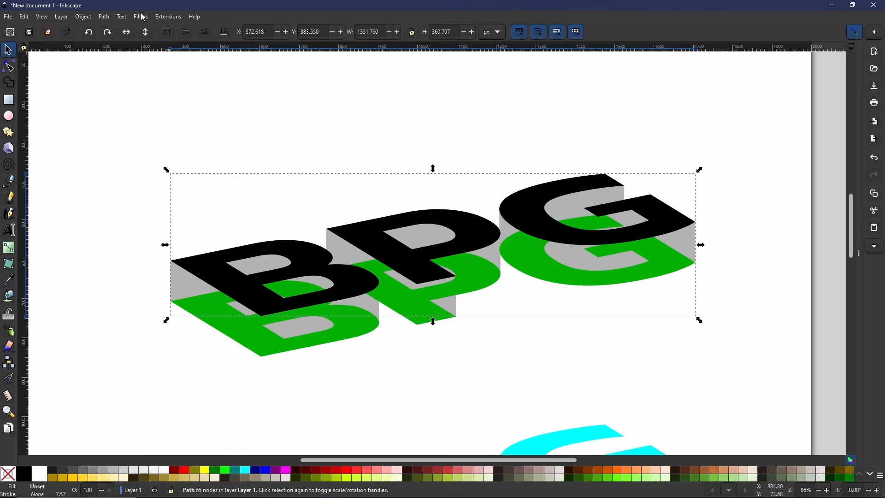
pyautogui.click(103, 17)
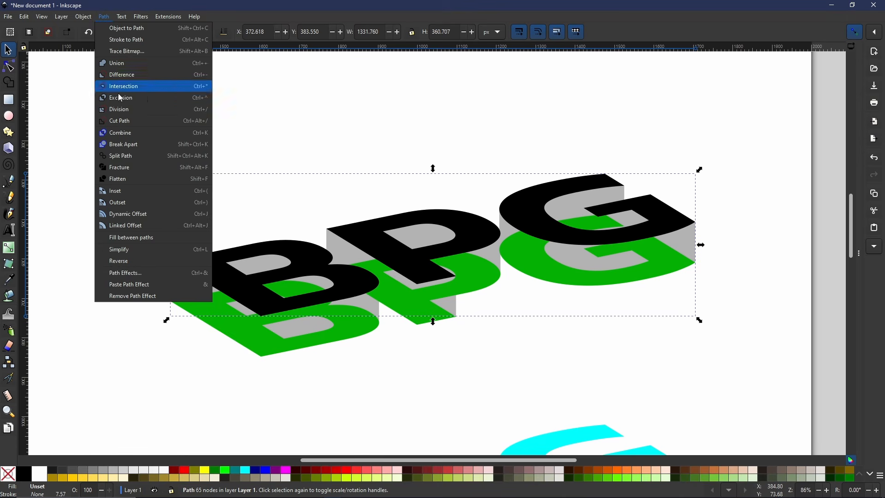
pyautogui.click(139, 220)
pyautogui.press('n')
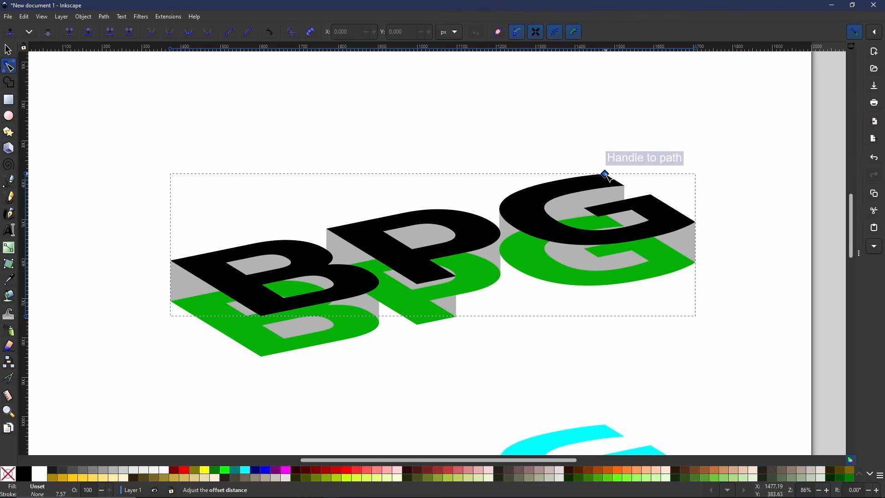
pyautogui.scroll(3, 607, 176)
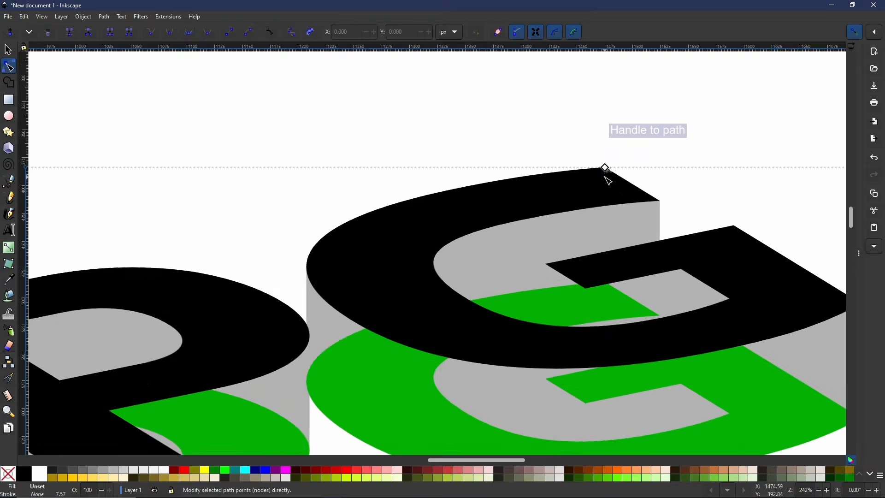
pyautogui.scroll(1, 607, 179)
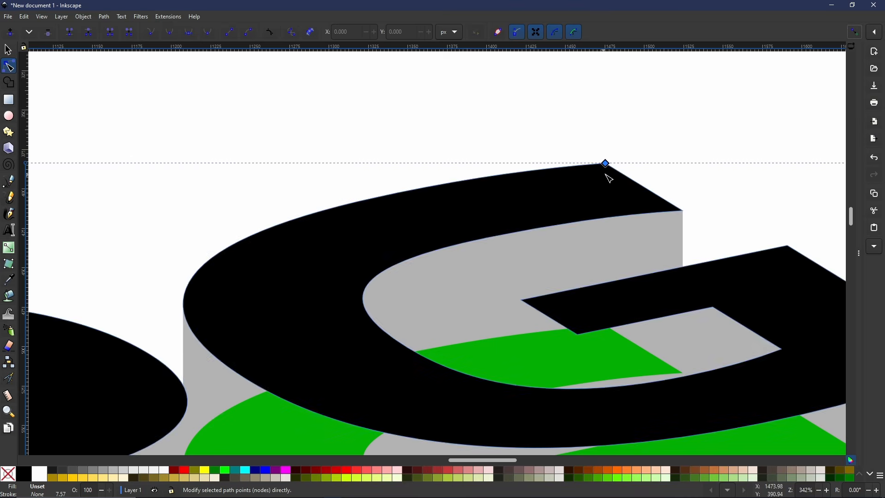
pyautogui.moveTo(607, 166); pyautogui.dragTo(606, 170)
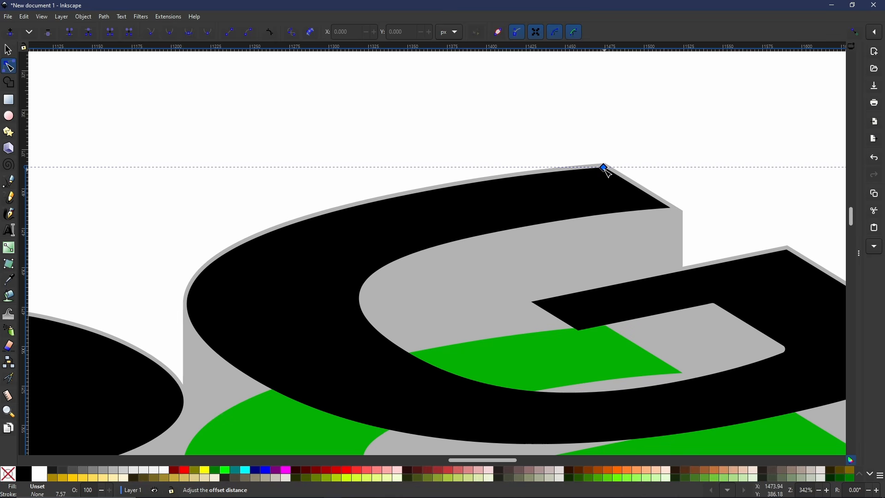
pyautogui.moveTo(604, 169); pyautogui.dragTo(604, 168)
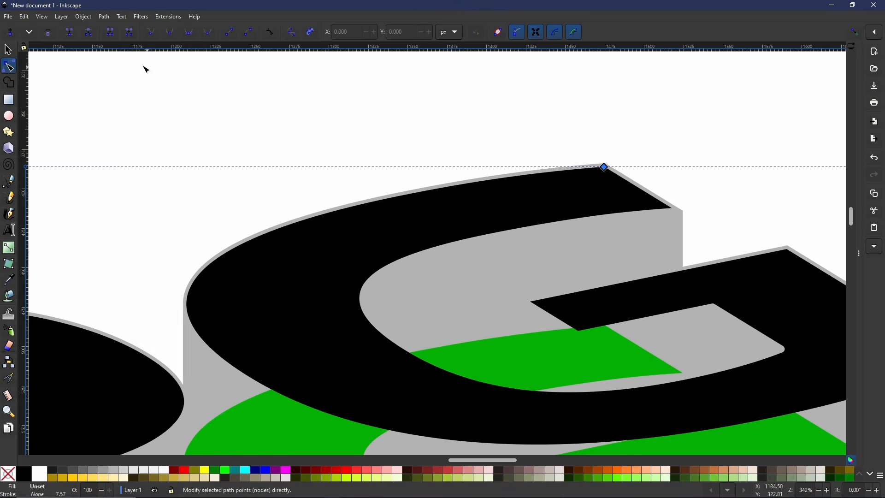
# Step: Convert the inset black lettering from a dynamic offset to a regular path
pyautogui.click(105, 17)
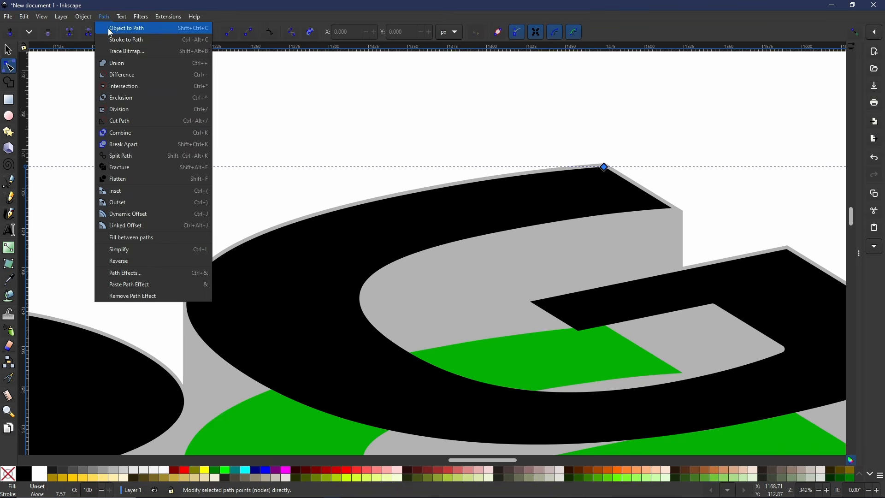
pyautogui.click(110, 29)
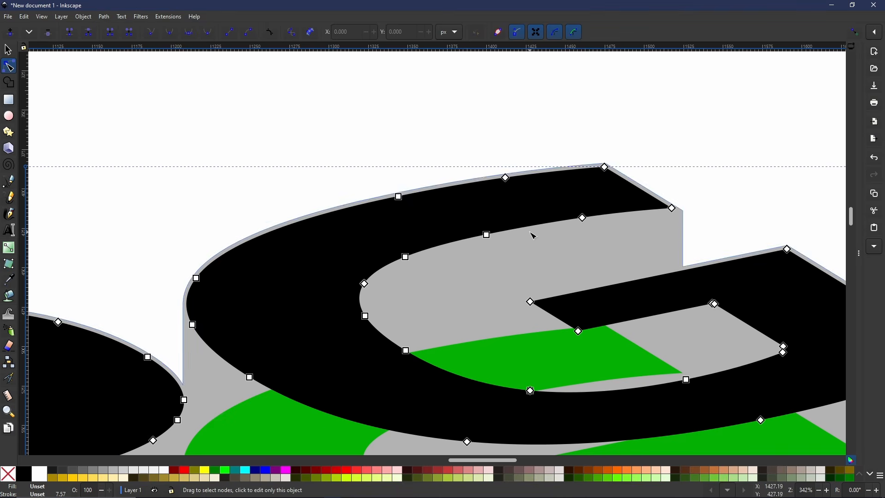
pyautogui.scroll(-4, 590, 276)
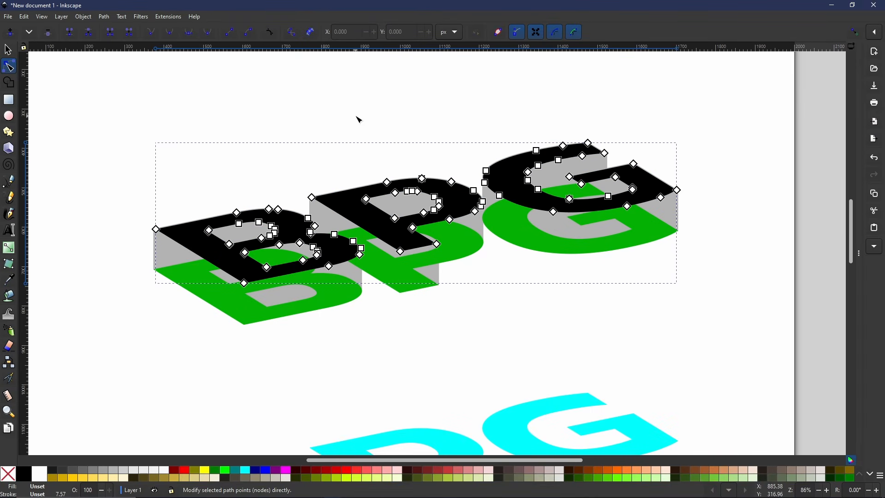
pyautogui.press('s')
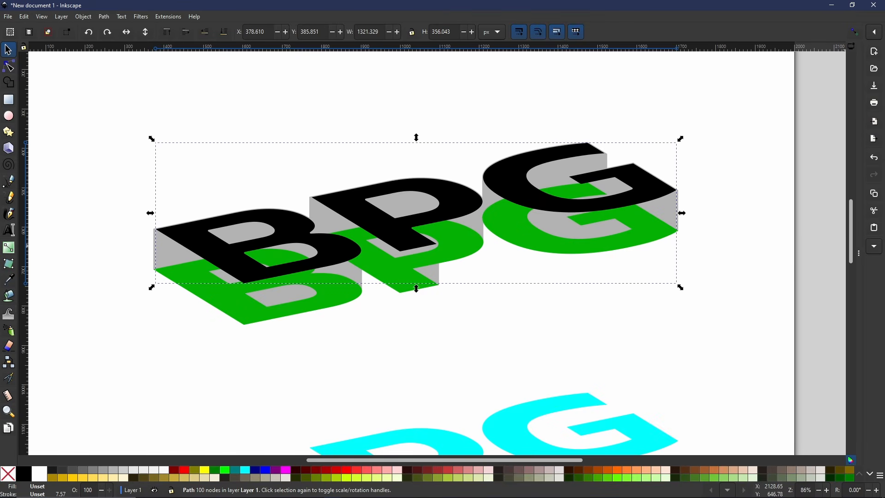
# Step: Fill the inset lettering face with a linear gradient running from strong blue to light blue 74d2ff
pyautogui.click(874, 248)
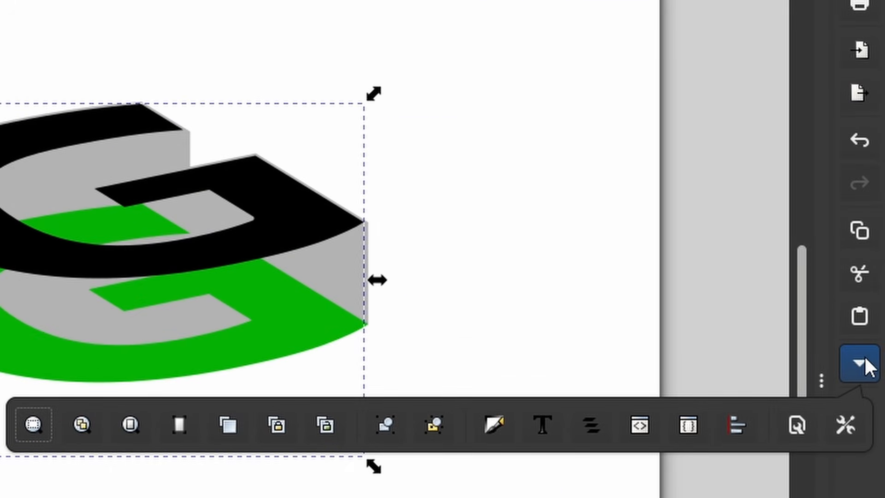
pyautogui.click(493, 430)
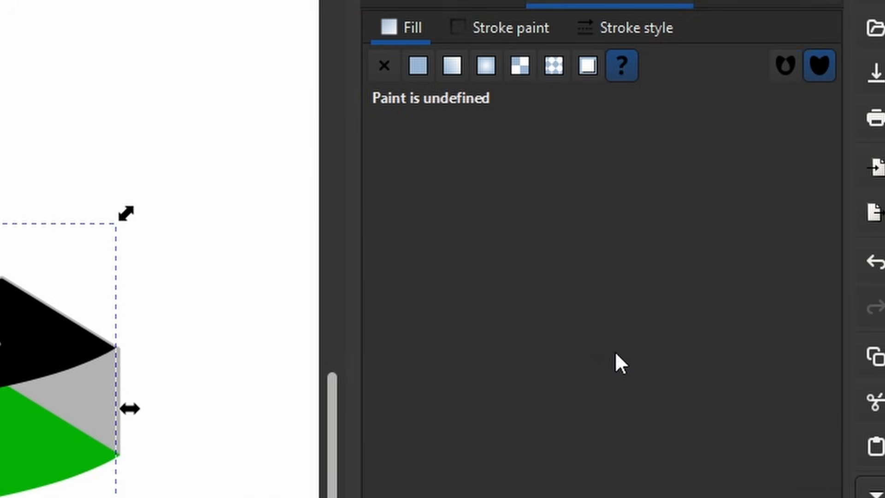
pyautogui.click(456, 69)
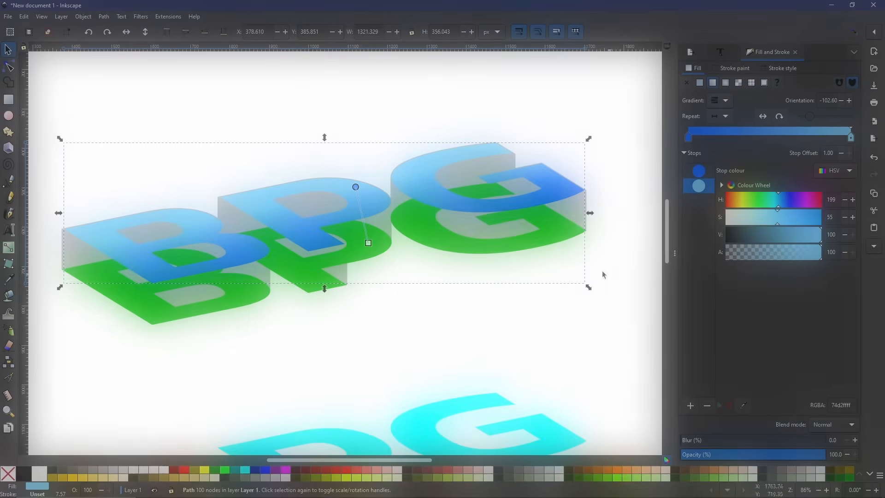
# Step: Make the semi-transparent merged side shape solid black by setting its fill alpha to 100
pyautogui.click(567, 223)
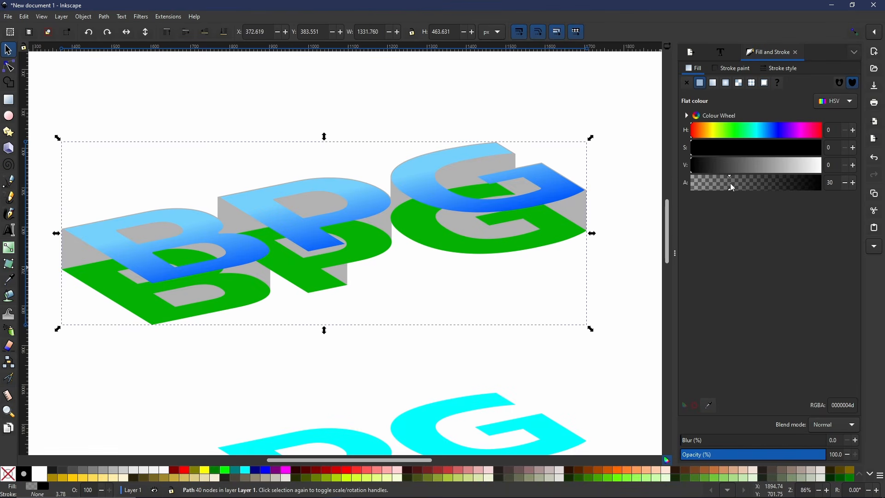
pyautogui.moveTo(740, 188); pyautogui.dragTo(838, 189)
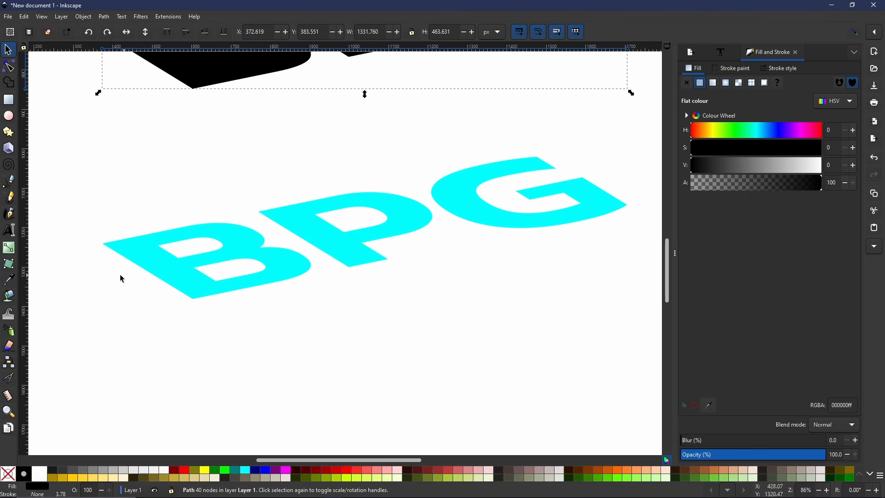
# Step: Split the cyan BPG lettering into three separate letter paths, keeping the counters of the B and P open
pyautogui.click(292, 282)
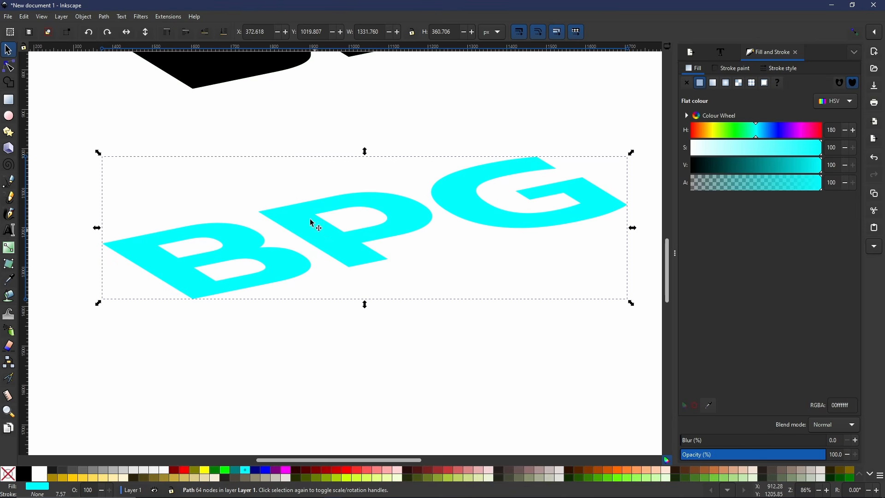
pyautogui.click(103, 17)
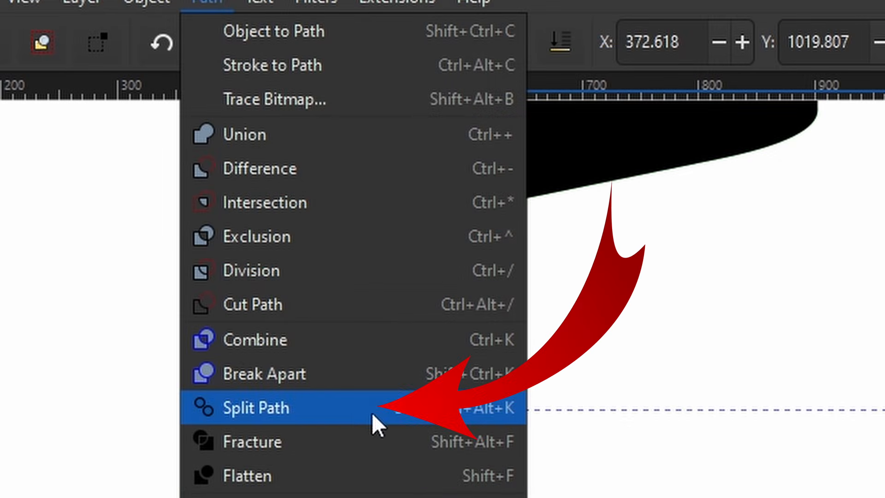
pyautogui.click(315, 406)
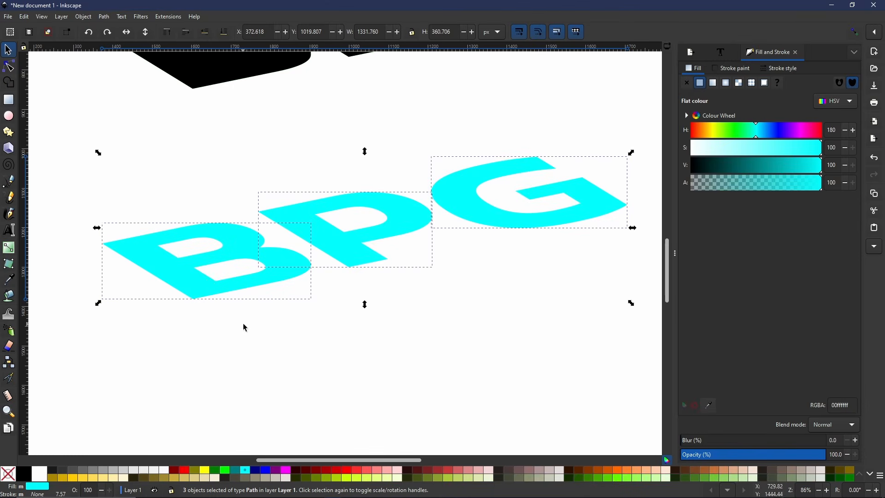
pyautogui.click(277, 320)
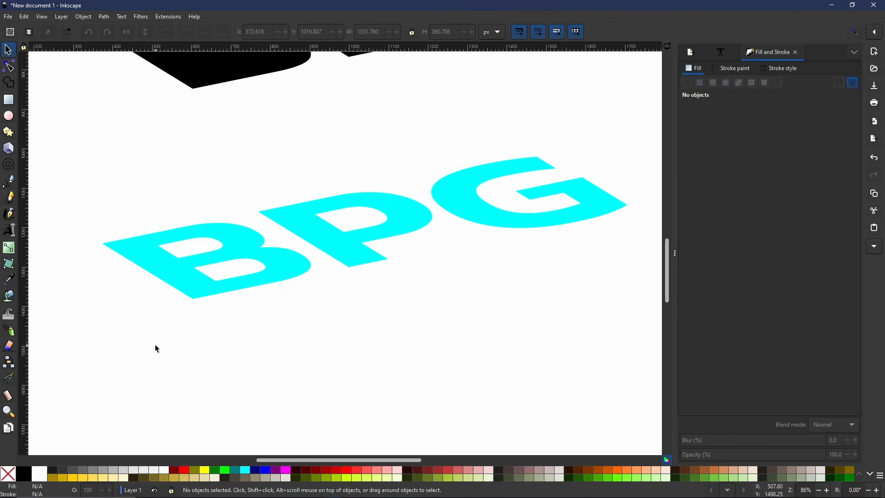
# Step: Enable snapping and draw a closed four-point Pen shape from the slanted edge of the B's upper counter straight down to its outer edge
pyautogui.click(855, 32)
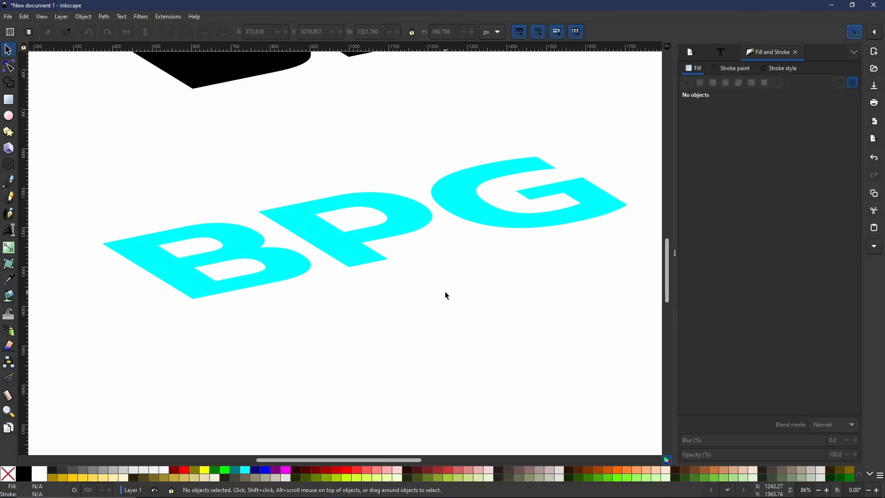
pyautogui.scroll(3, 201, 310)
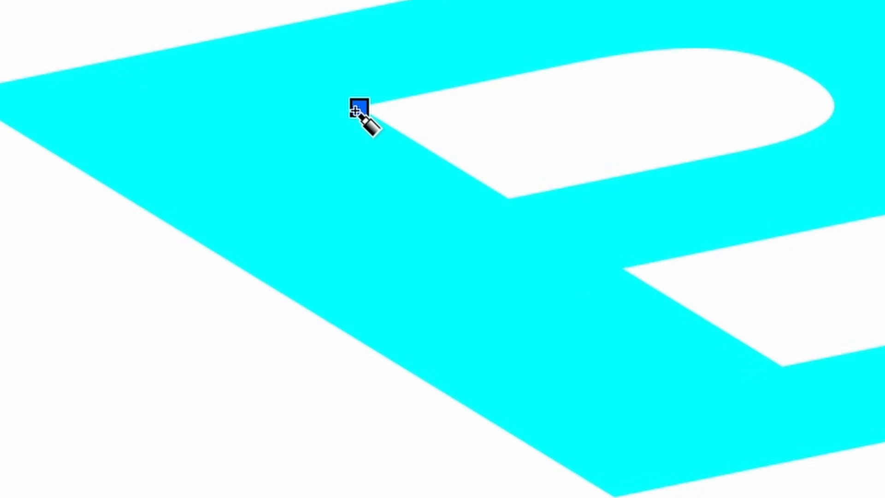
pyautogui.moveTo(356, 111); pyautogui.dragTo(359, 341)
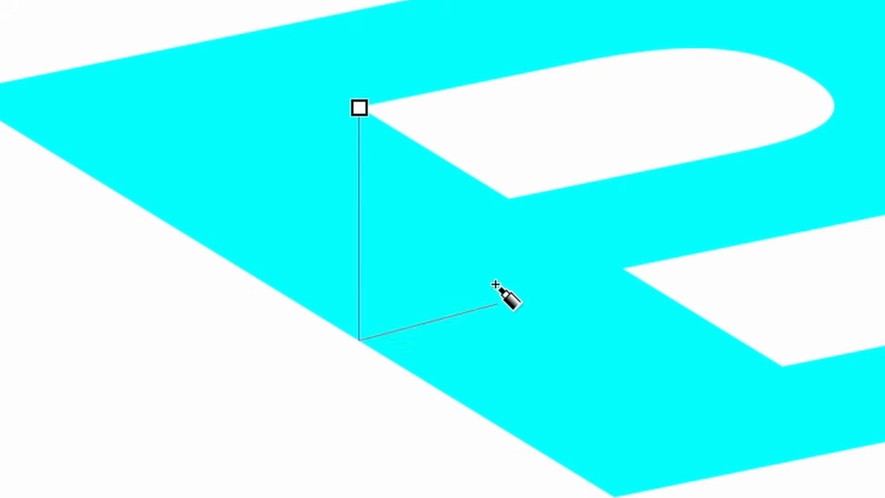
pyautogui.press('Return')
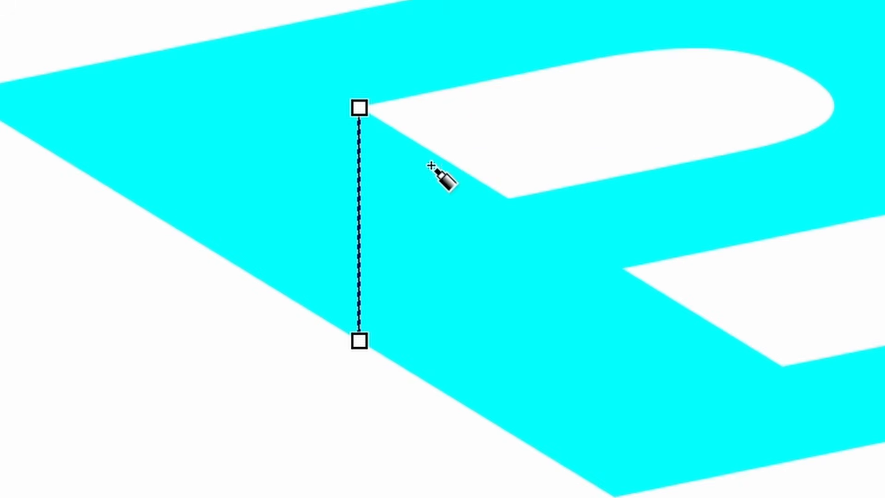
pyautogui.click(360, 106)
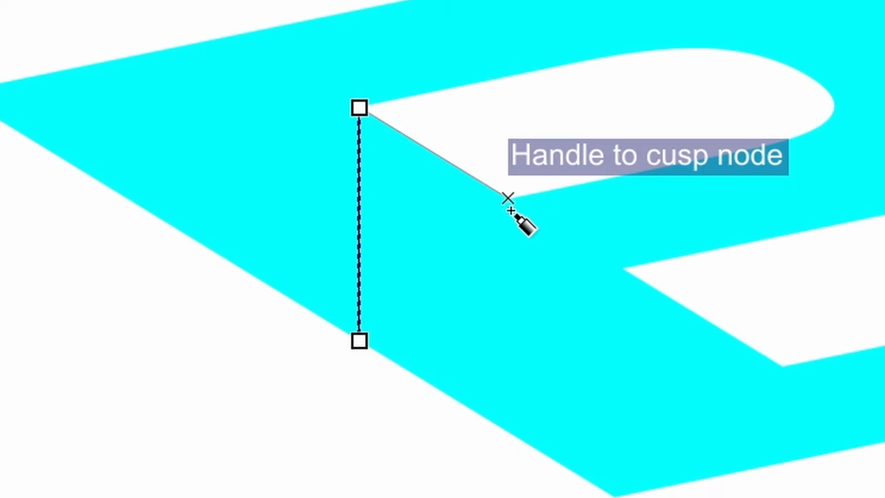
pyautogui.click(508, 198)
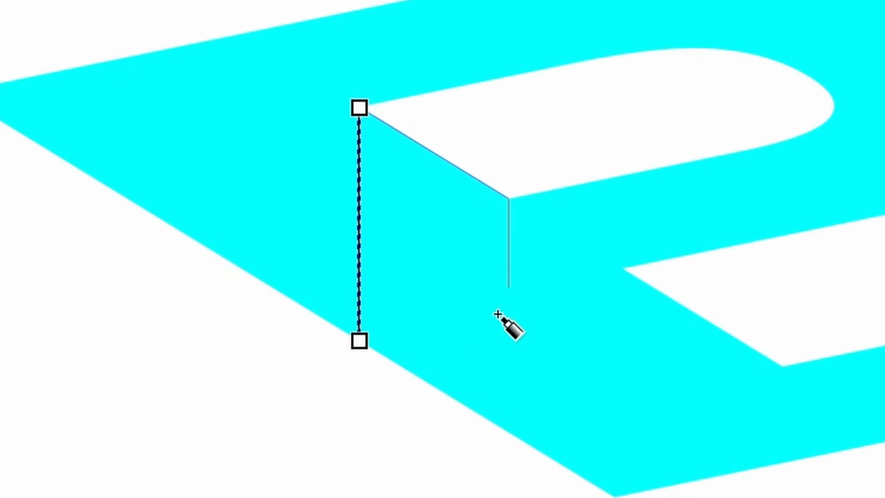
pyautogui.click(506, 432)
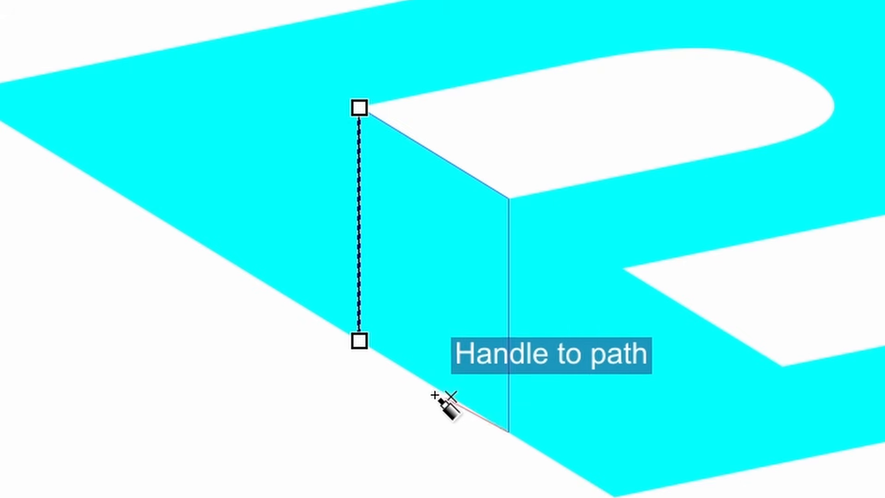
pyautogui.click(358, 341)
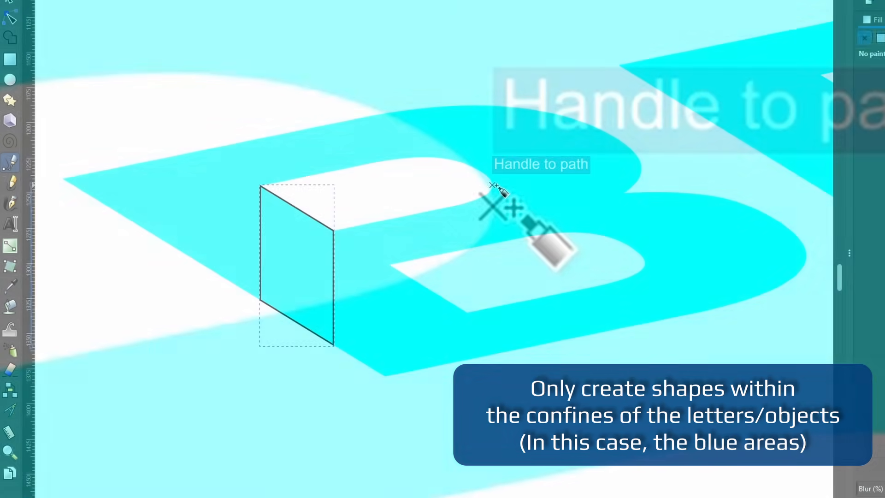
# Step: Draw a closed Pen shape, about 114 by 137 px, under the B's upper counter, running along the lower counter and down to the bottom corner
pyautogui.click(492, 203)
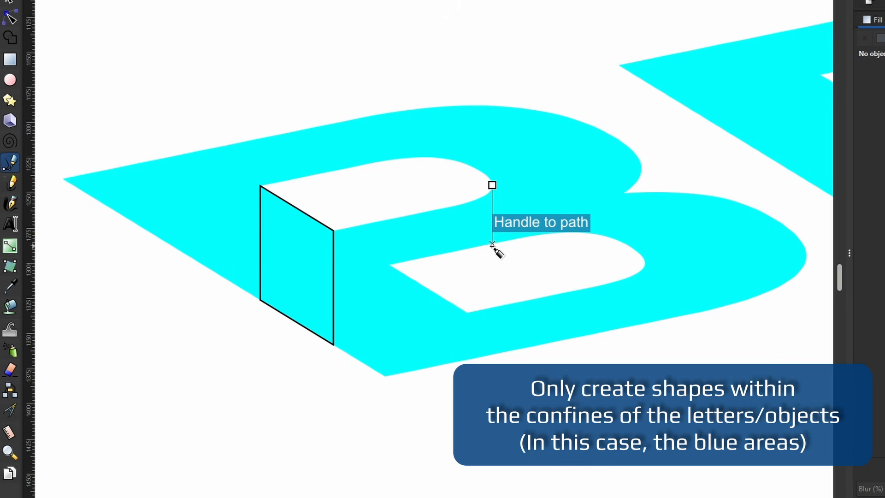
pyautogui.click(492, 244)
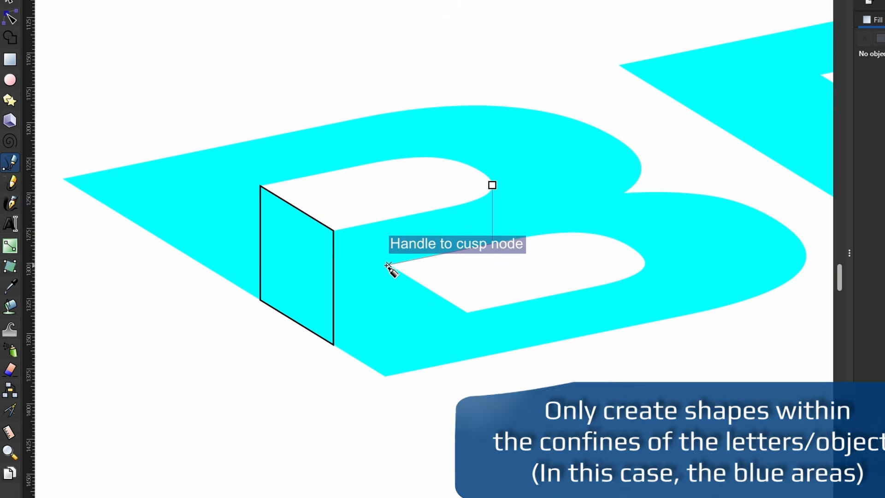
pyautogui.click(386, 265)
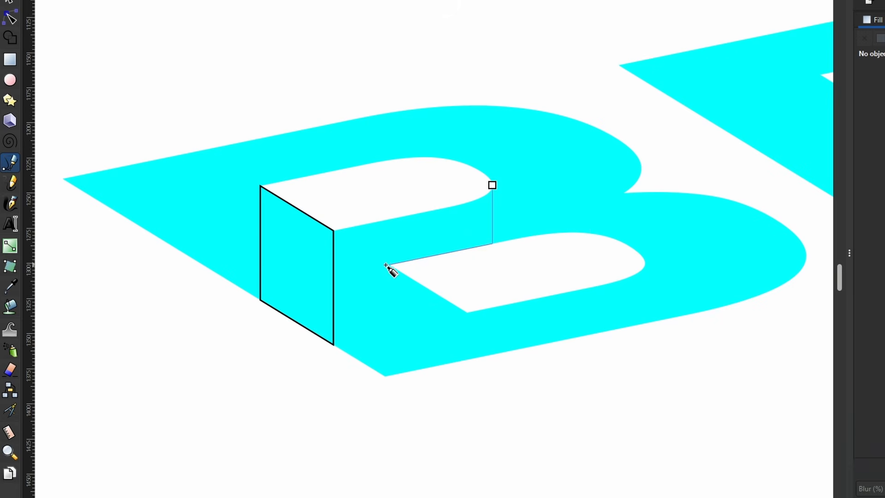
pyautogui.click(389, 374)
pyautogui.scroll(6, 374, 375)
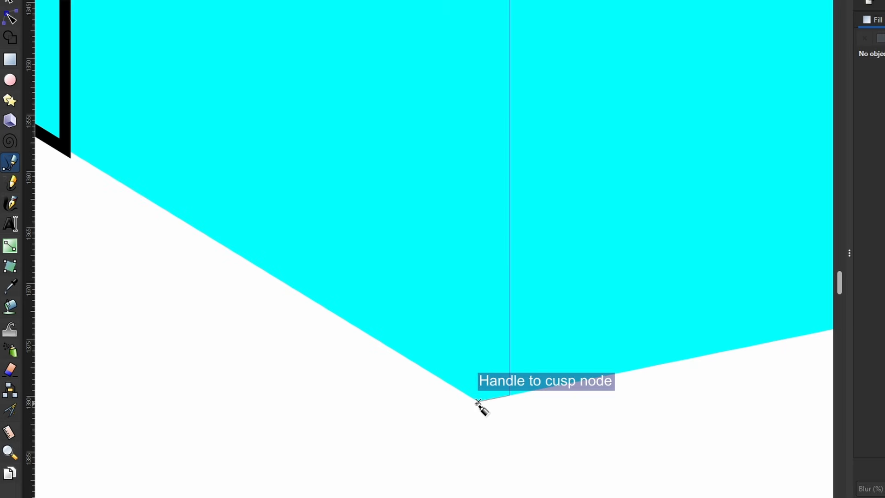
pyautogui.click(66, 148)
pyautogui.scroll(-3, 84, 139)
pyautogui.moveTo(127, 141); pyautogui.dragTo(213, 480)
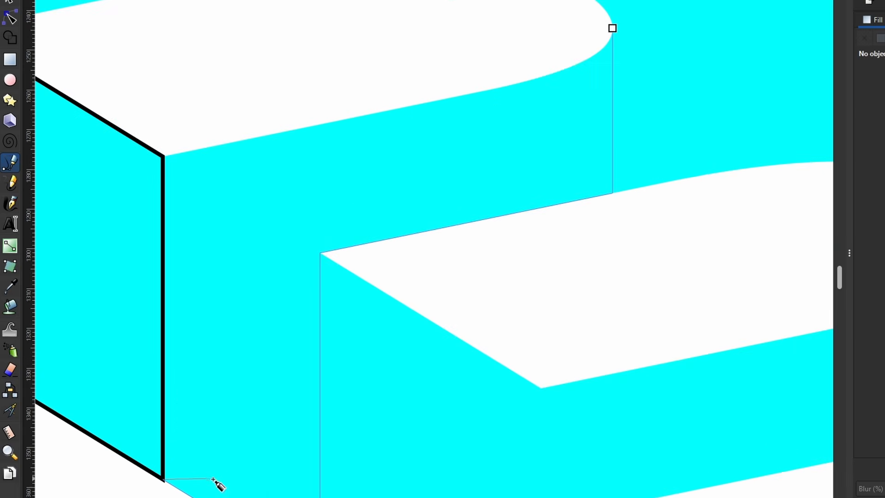
pyautogui.click(164, 157)
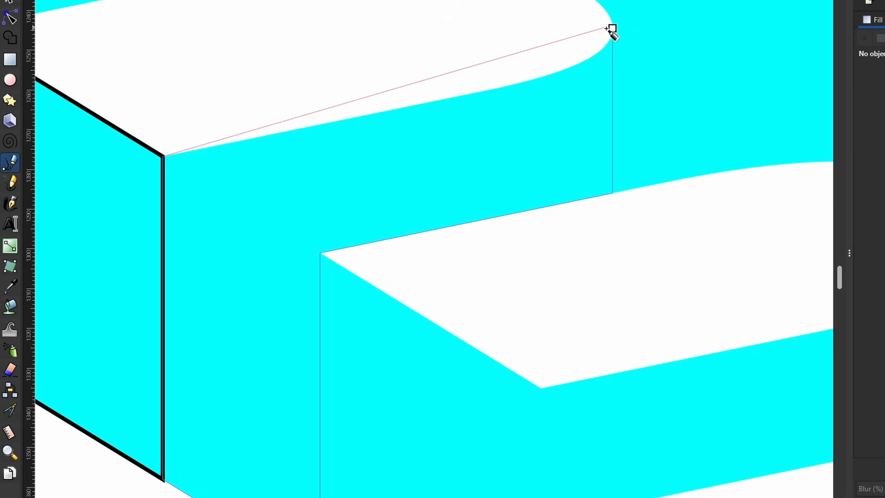
pyautogui.click(612, 28)
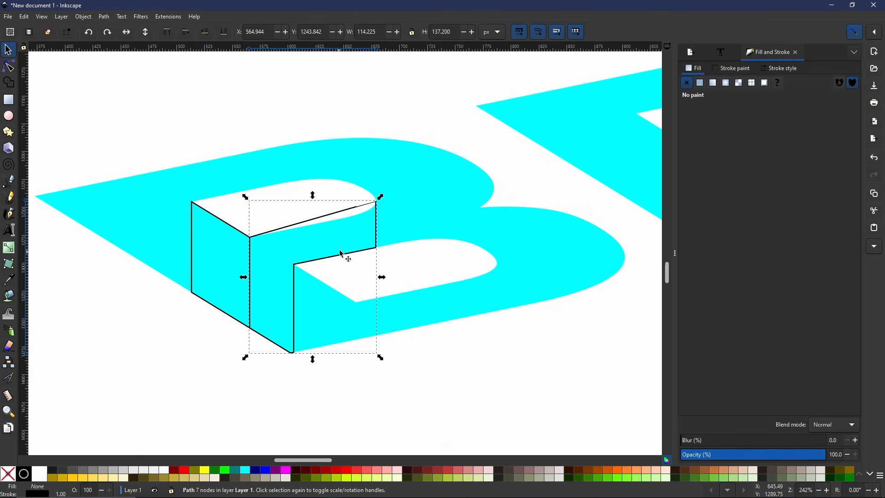
# Step: Duplicate the cyan B and intersect the copy with the second drawn Pen shape, trimming it to the upper counter's curve
pyautogui.click(327, 187)
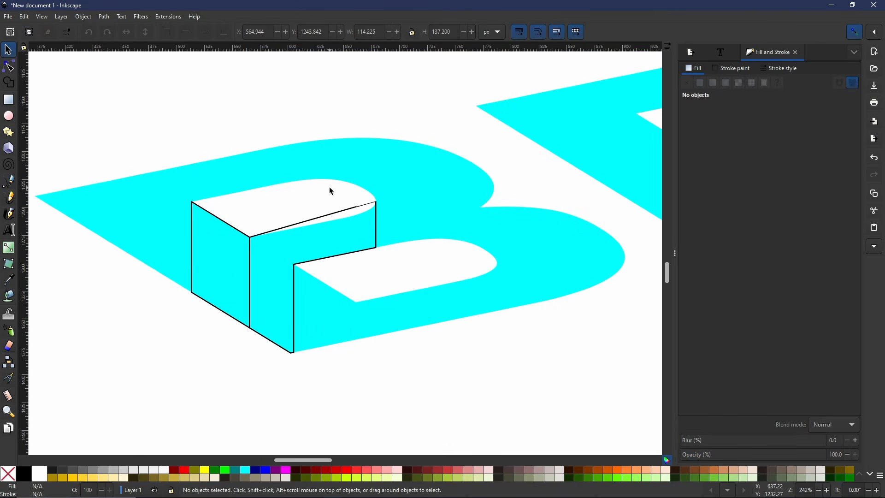
pyautogui.click(473, 165)
pyautogui.rightClick(411, 175)
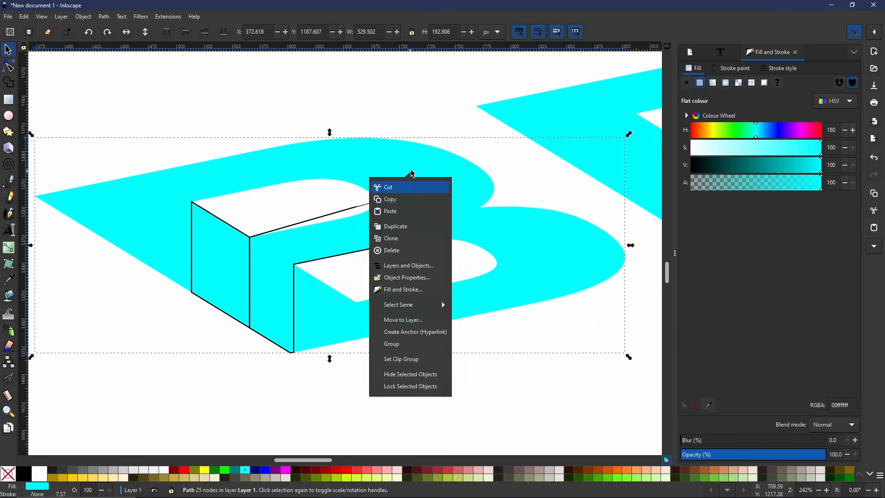
pyautogui.click(405, 226)
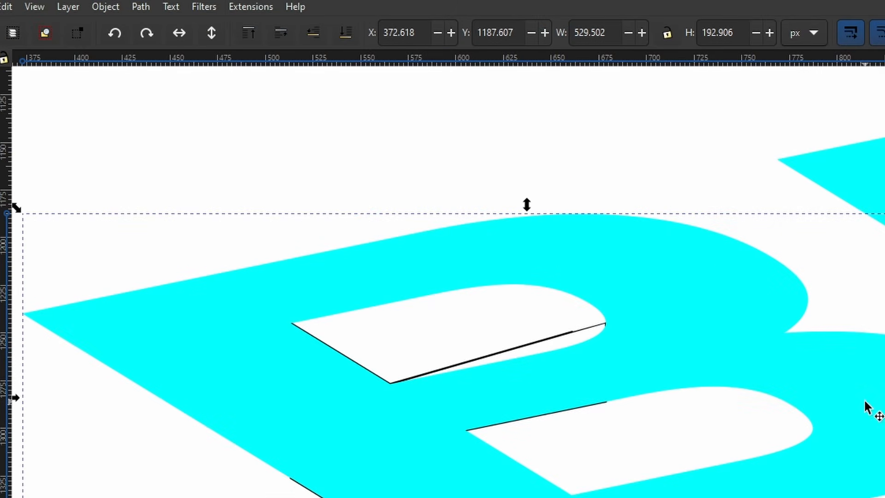
pyautogui.keyDown('shift'); pyautogui.click(554, 336); pyautogui.keyUp('shift')
pyautogui.click(143, 7)
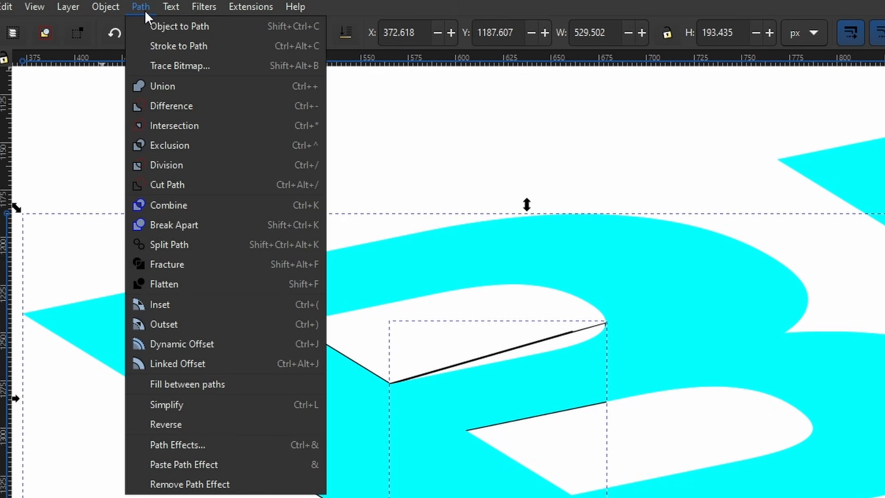
pyautogui.click(172, 125)
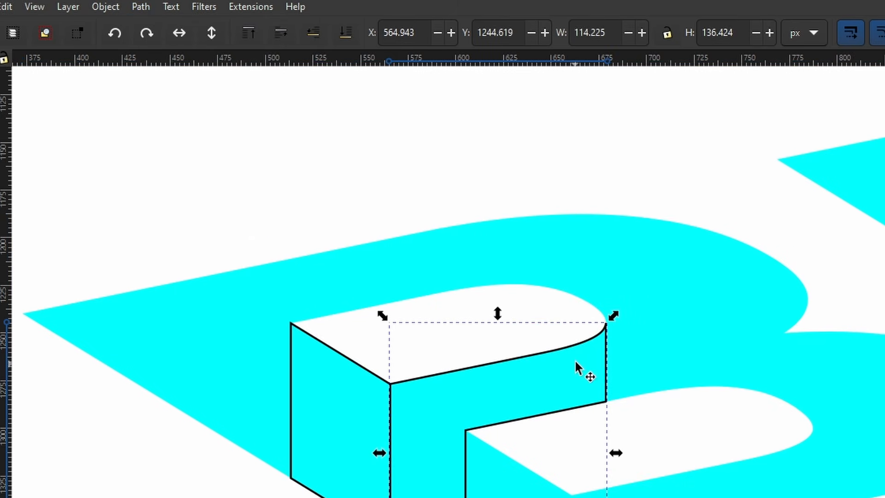
# Step: Draw a closed Pen shape from the notch between the B's two bowls, down across the lower counter and loosely around the lower bowl
pyautogui.scroll(3, 575, 359)
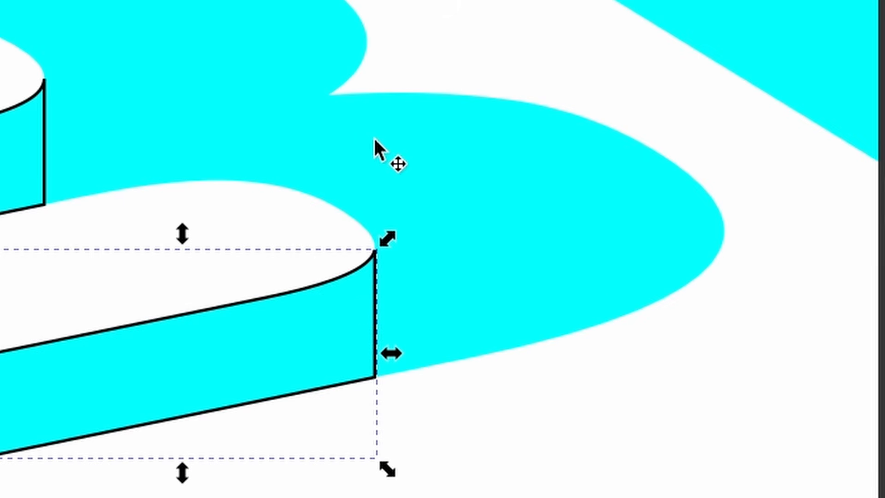
pyautogui.press('g')
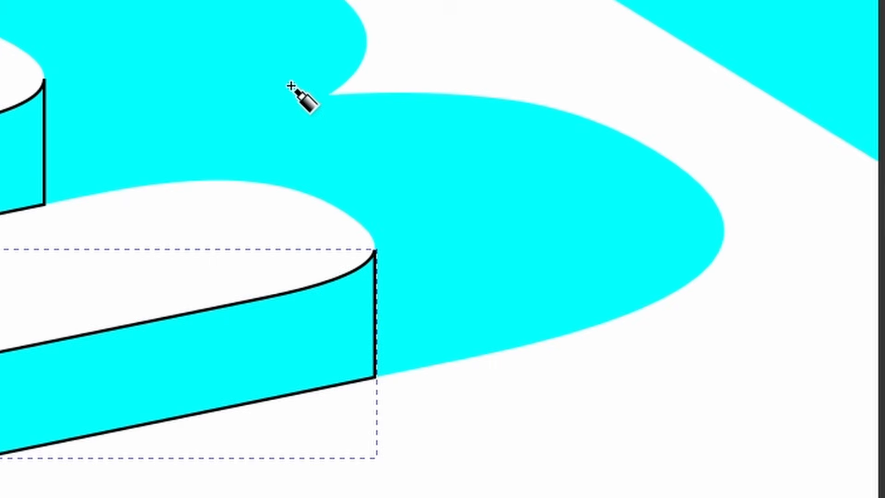
pyautogui.click(328, 95)
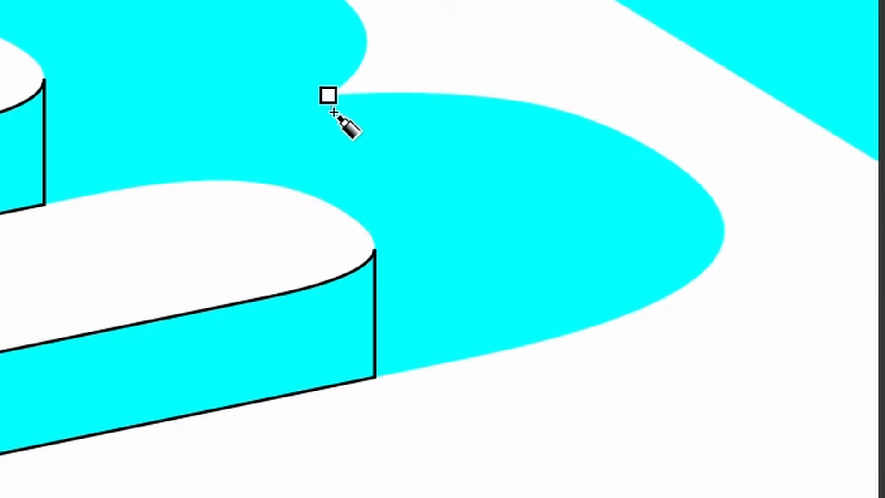
pyautogui.moveTo(334, 112); pyautogui.dragTo(328, 231)
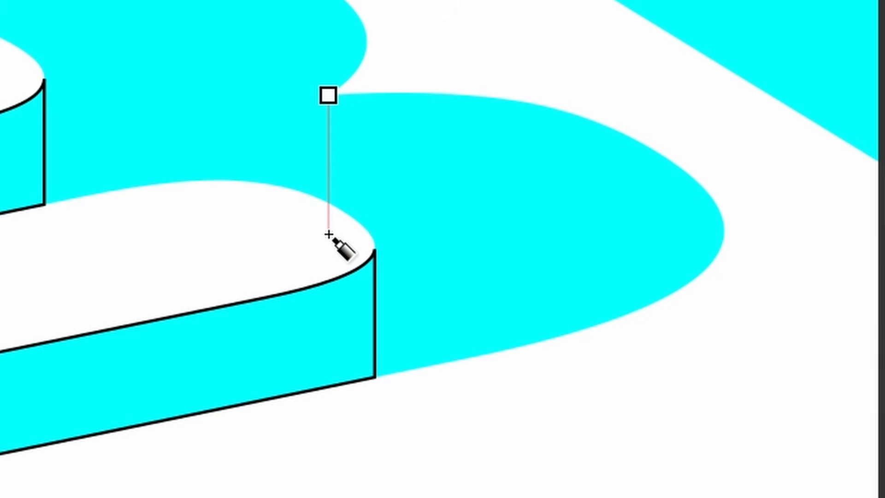
pyautogui.click(353, 445)
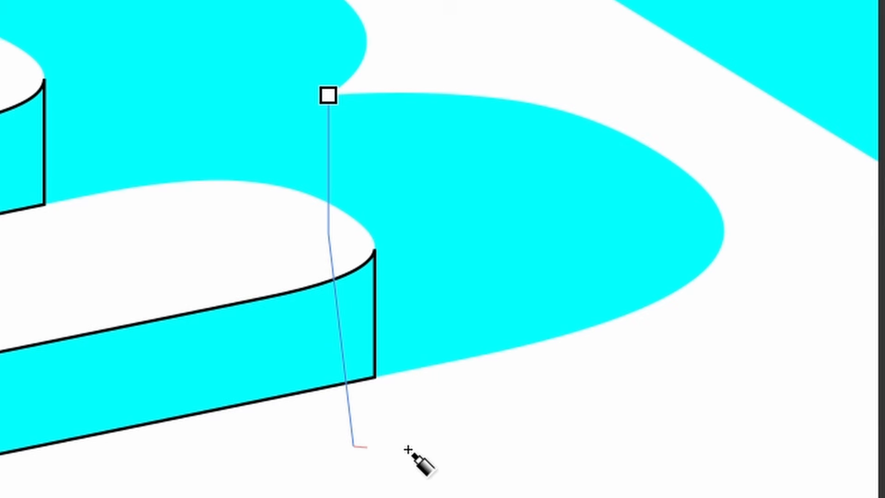
pyautogui.click(784, 324)
pyautogui.click(730, 148)
pyautogui.click(422, 46)
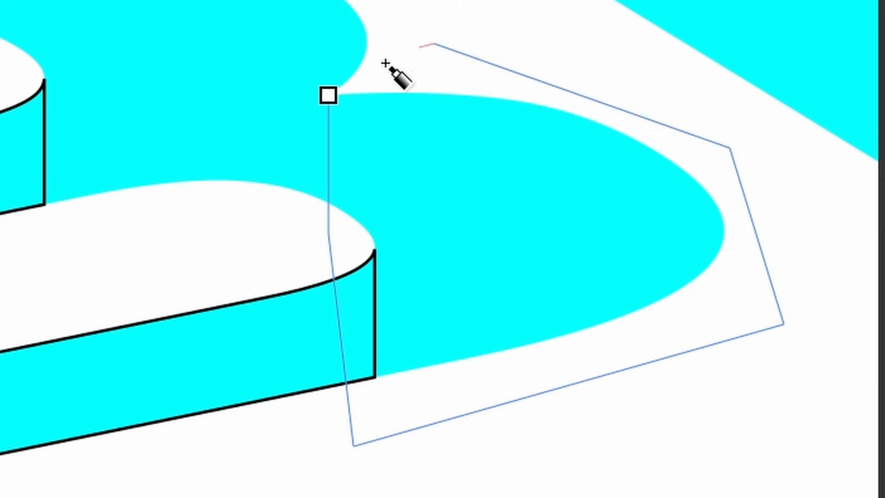
pyautogui.click(335, 92)
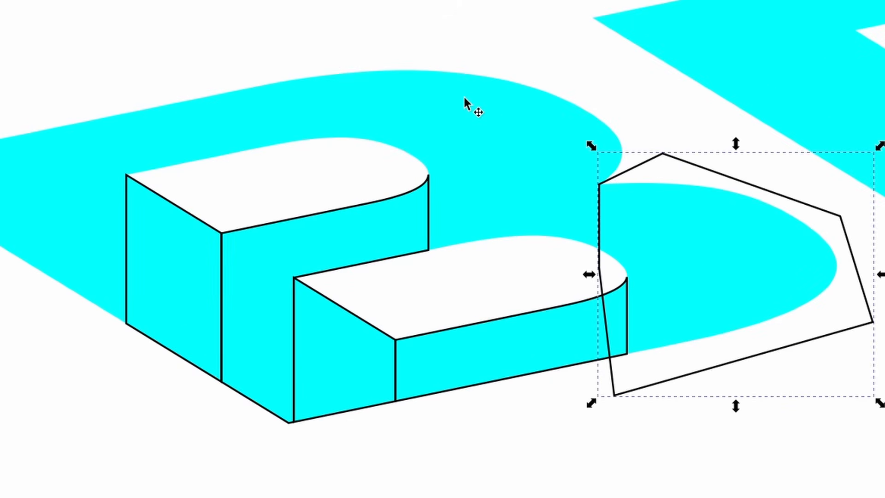
# Step: Duplicate the cyan B and intersect the copy with the Pen shape around the lower bowl, trimming it to the bowl's outline
pyautogui.click(464, 97)
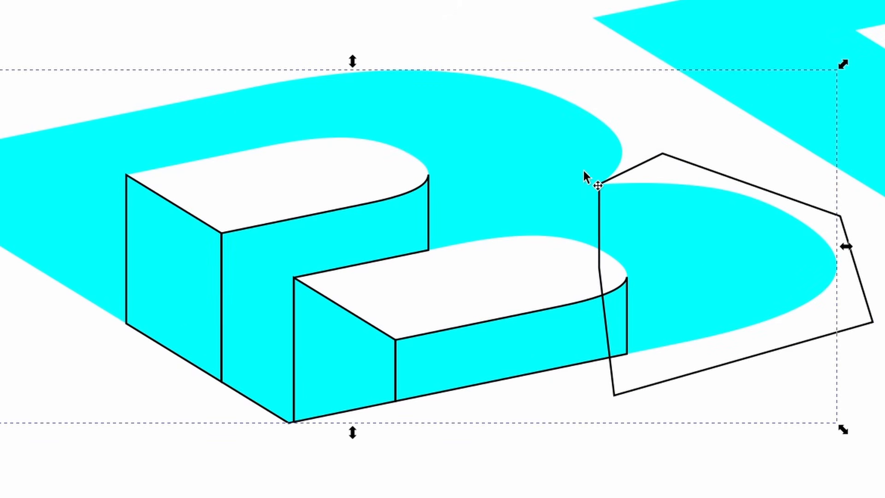
pyautogui.rightClick(504, 151)
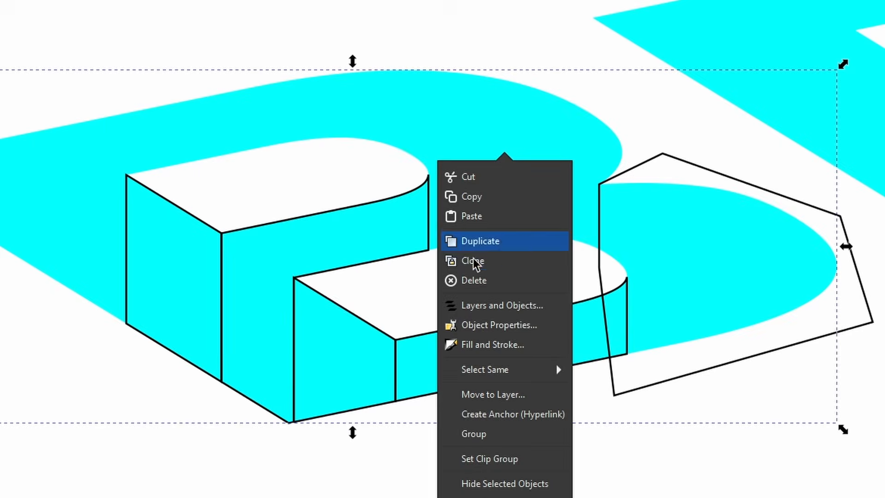
pyautogui.click(495, 239)
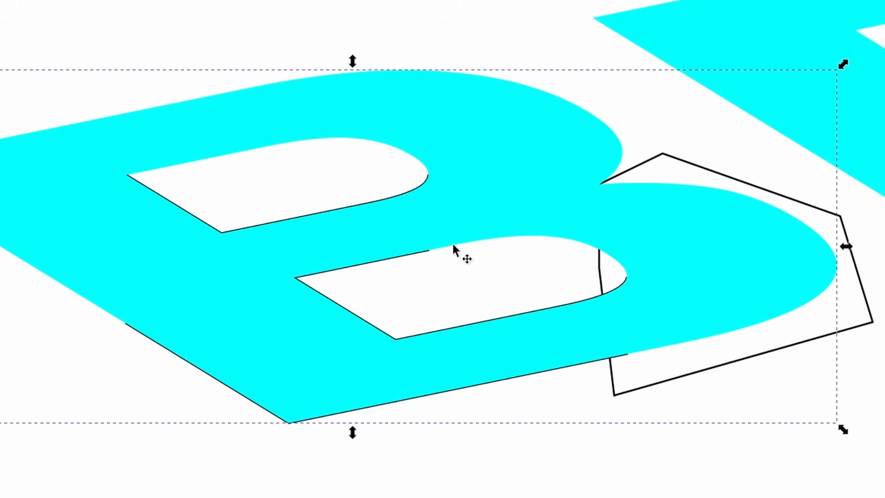
pyautogui.keyDown('shift'); pyautogui.click(863, 305); pyautogui.keyUp('shift')
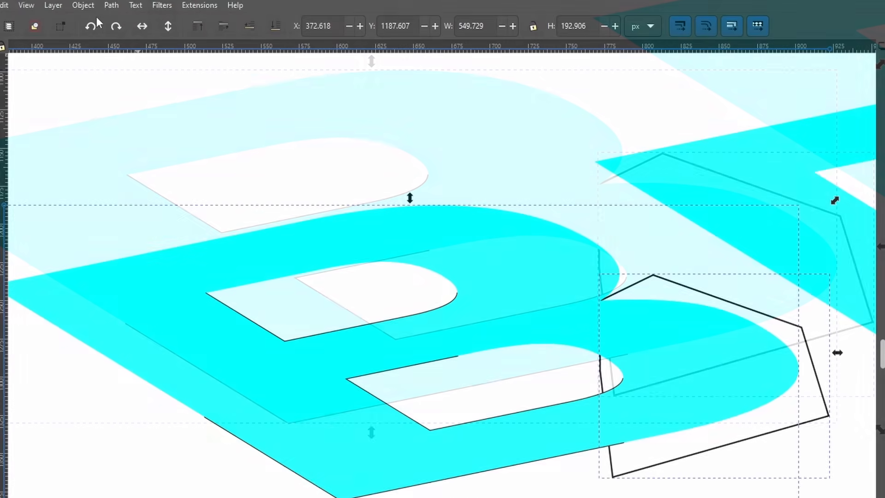
pyautogui.click(111, 5)
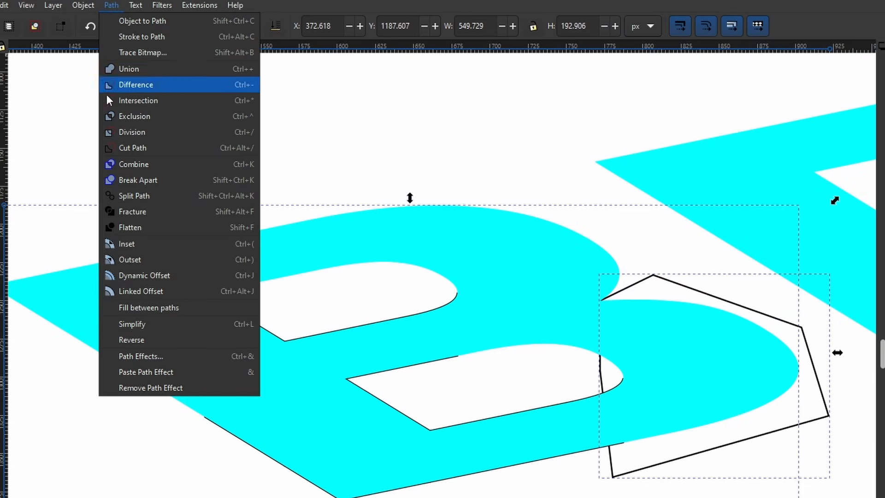
pyautogui.click(123, 101)
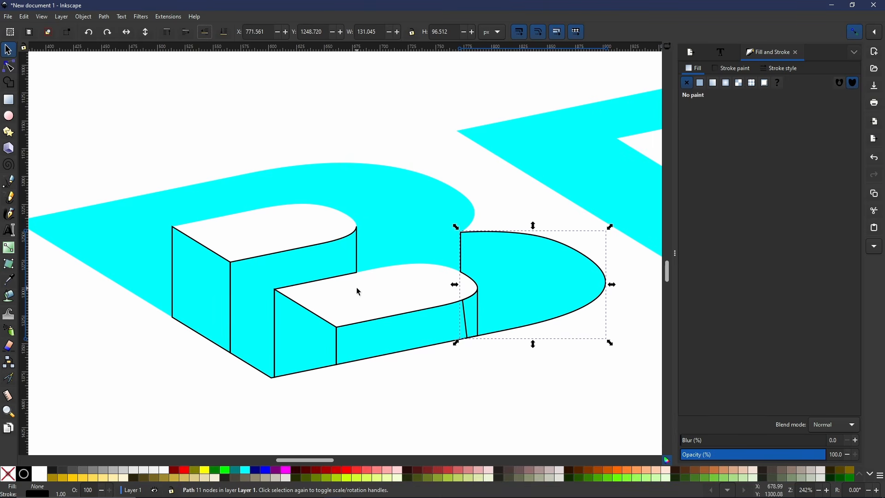
# Step: Fill the cyan B with a fully opaque linear gradient from dark blue (hue 227, value 20) to blue with hue 230
pyautogui.moveTo(588, 187)
pyautogui.mouseDown()
pyautogui.moveTo(345, 282)
pyautogui.moveTo(602, 171)
pyautogui.moveTo(556, 151)
pyautogui.mouseUp()
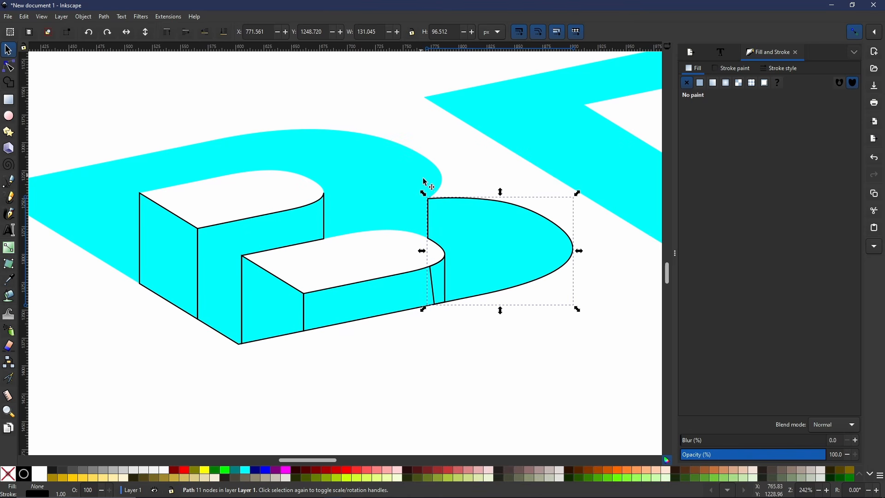
pyautogui.click(298, 158)
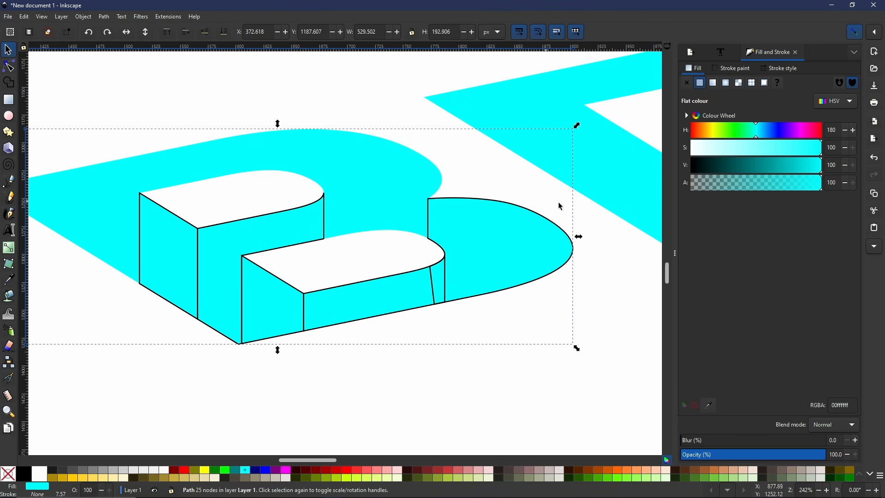
pyautogui.moveTo(767, 130); pyautogui.dragTo(774, 130)
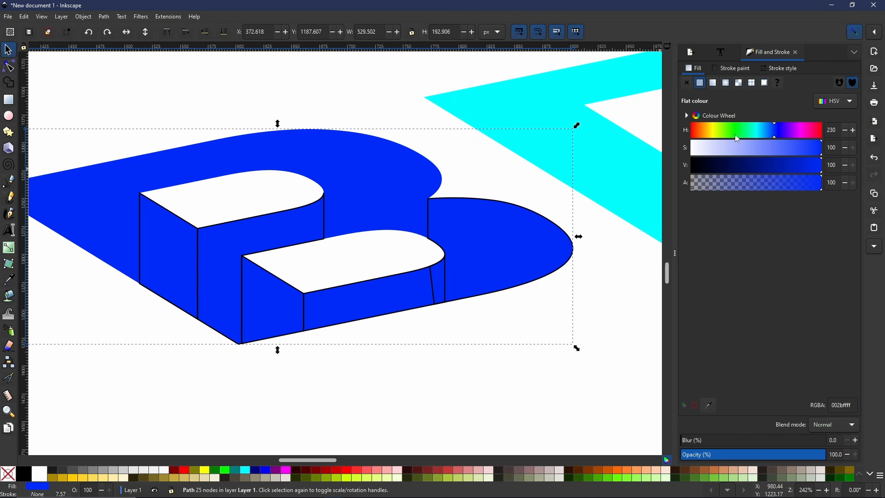
pyautogui.click(714, 84)
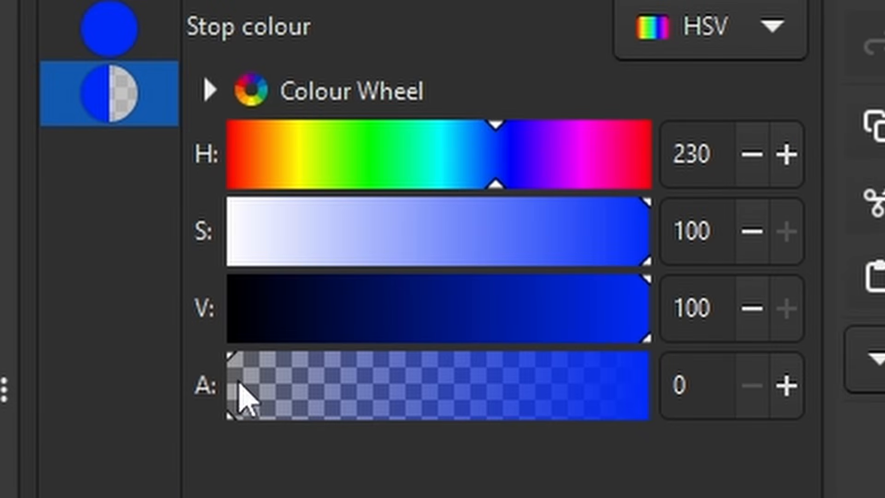
pyautogui.moveTo(237, 389); pyautogui.dragTo(689, 409)
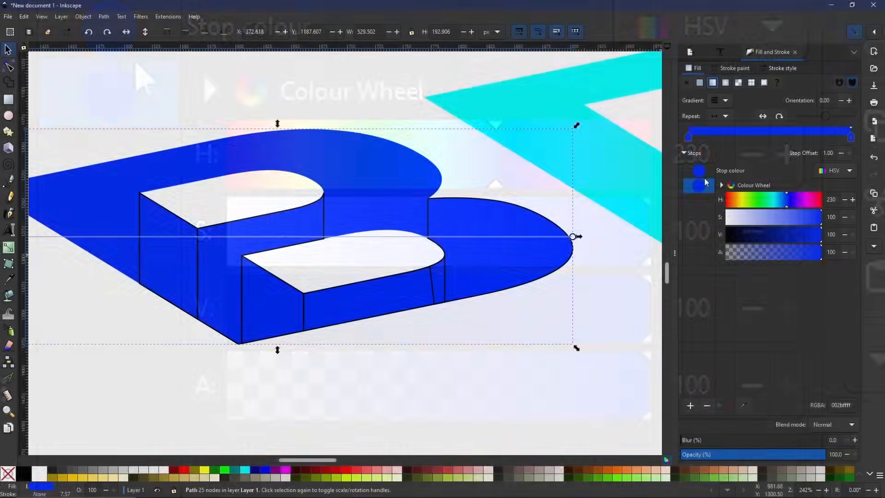
pyautogui.click(701, 177)
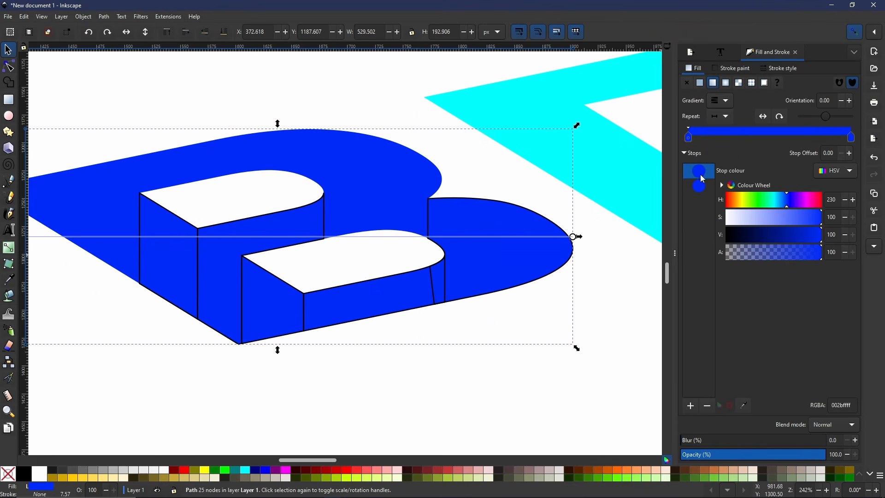
pyautogui.moveTo(811, 240); pyautogui.dragTo(745, 238)
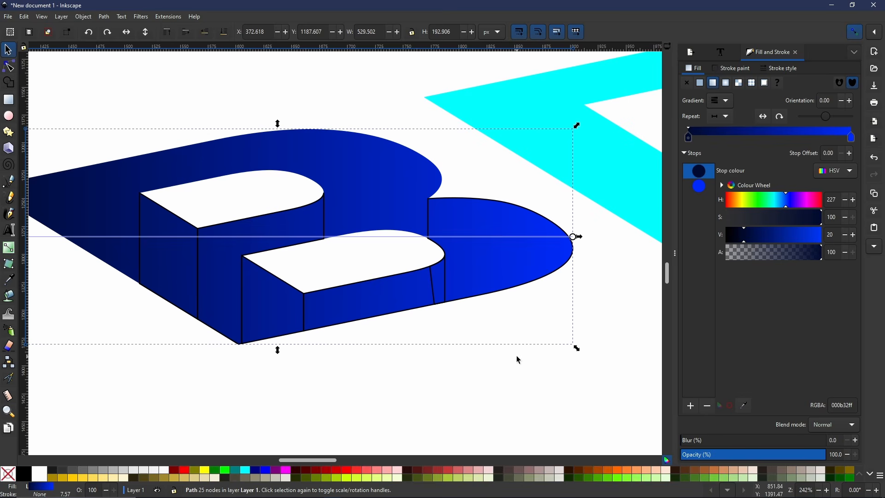
# Step: Run the B's gradient vertically at -90 degrees, with its dark end at the lowest corner and its light end at the upper edge
pyautogui.moveTo(205, 312); pyautogui.dragTo(265, 321)
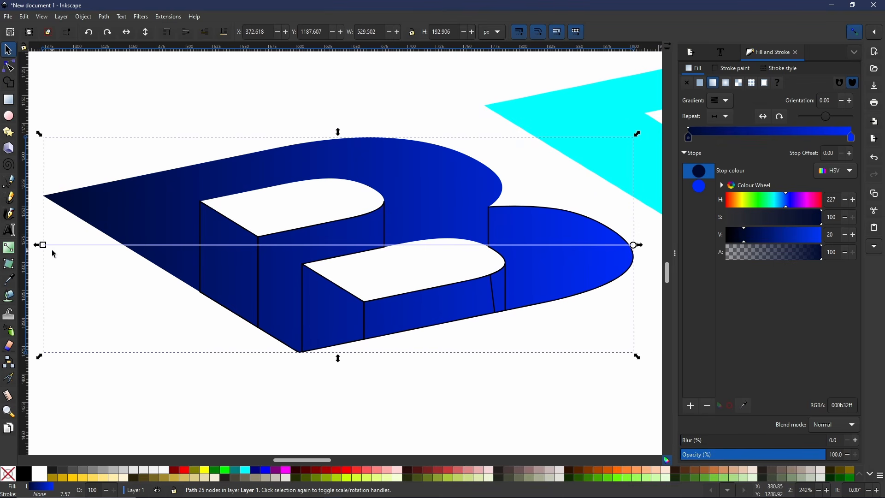
pyautogui.moveTo(42, 245); pyautogui.dragTo(302, 353)
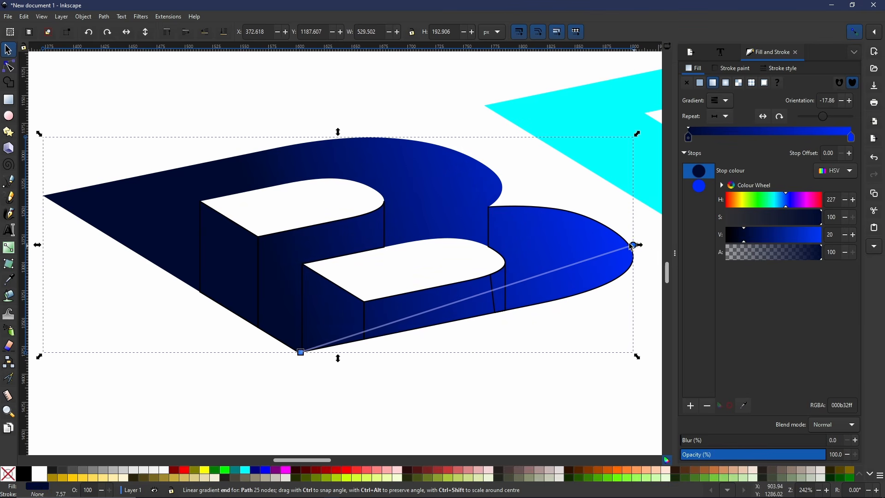
pyautogui.moveTo(634, 245); pyautogui.dragTo(301, 143)
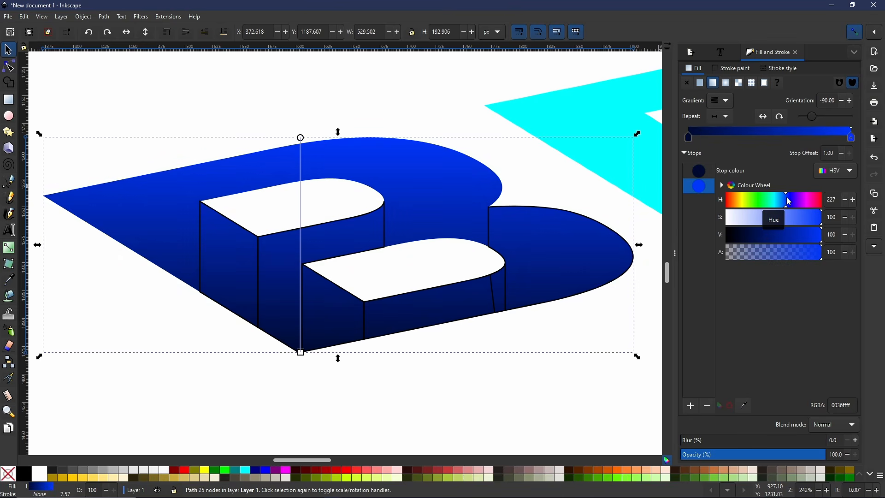
# Step: Lighten the end stop of the B's gradient to hue 214 and saturation 76
pyautogui.moveTo(787, 198); pyautogui.dragTo(785, 198)
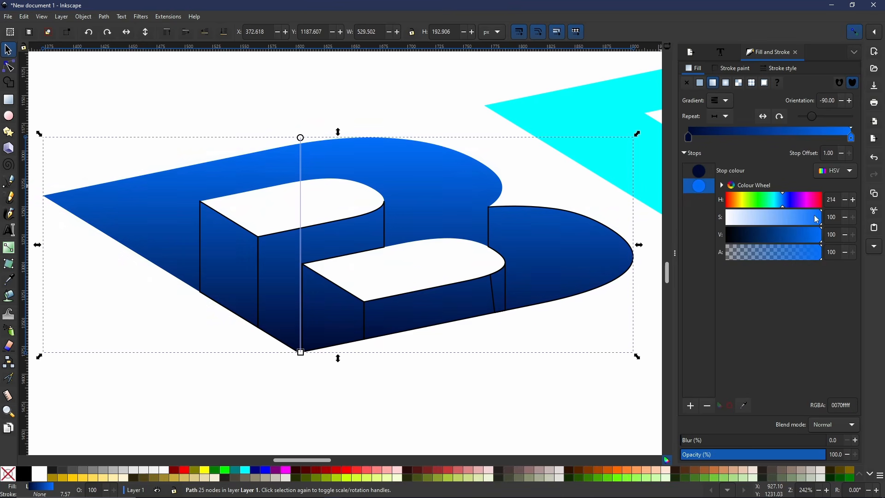
pyautogui.moveTo(816, 219); pyautogui.dragTo(802, 223)
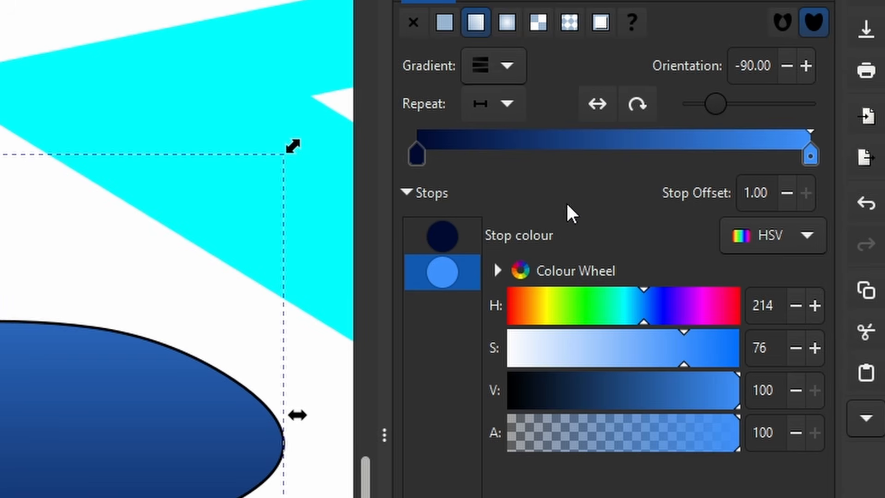
pyautogui.click(505, 82)
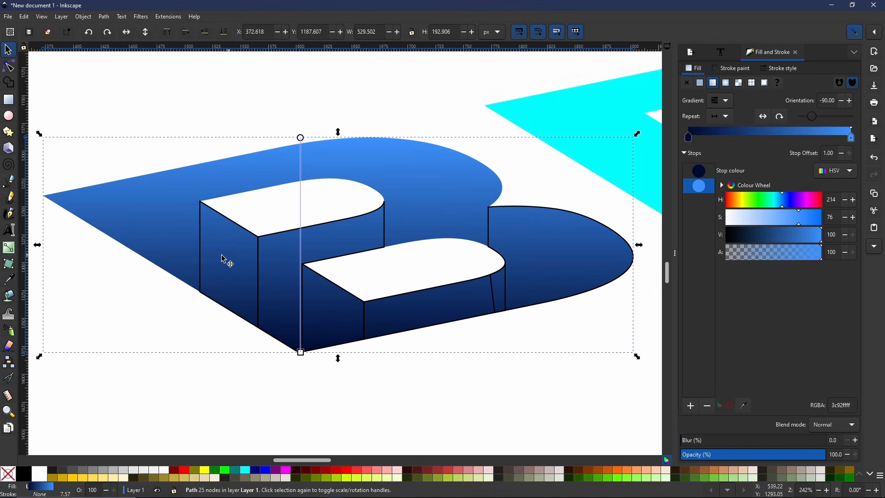
# Step: Fill the four-point side wall under the upper counter's slanted edge with the B's existing gradient 213
pyautogui.click(203, 228)
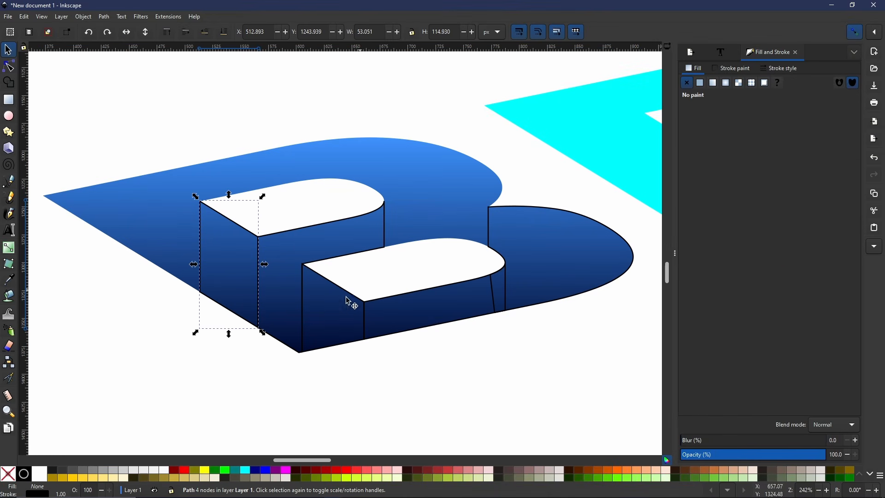
pyautogui.click(714, 84)
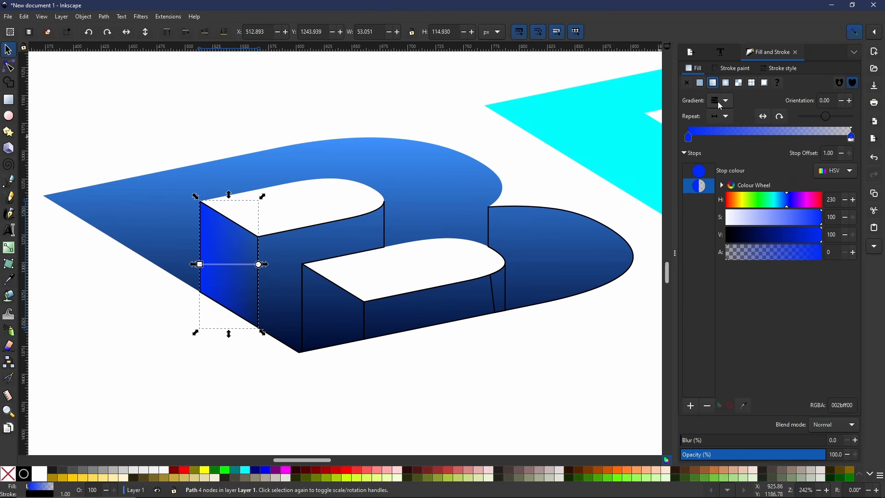
pyautogui.click(718, 102)
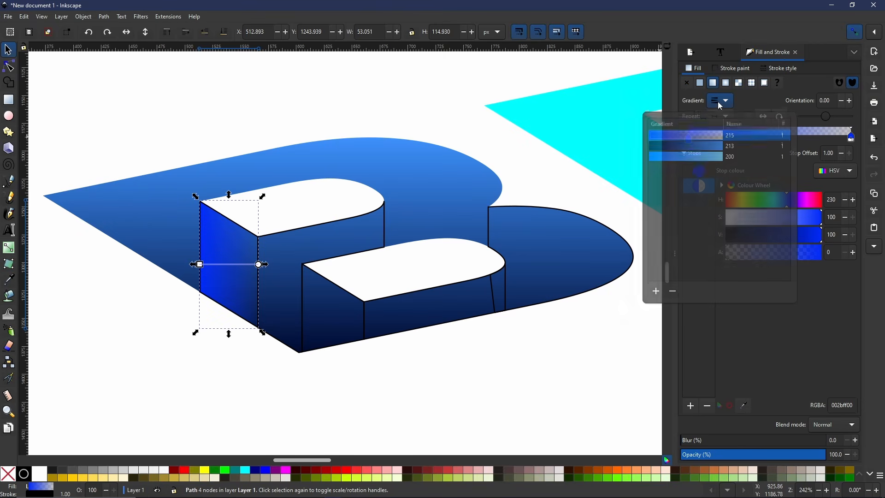
pyautogui.click(680, 148)
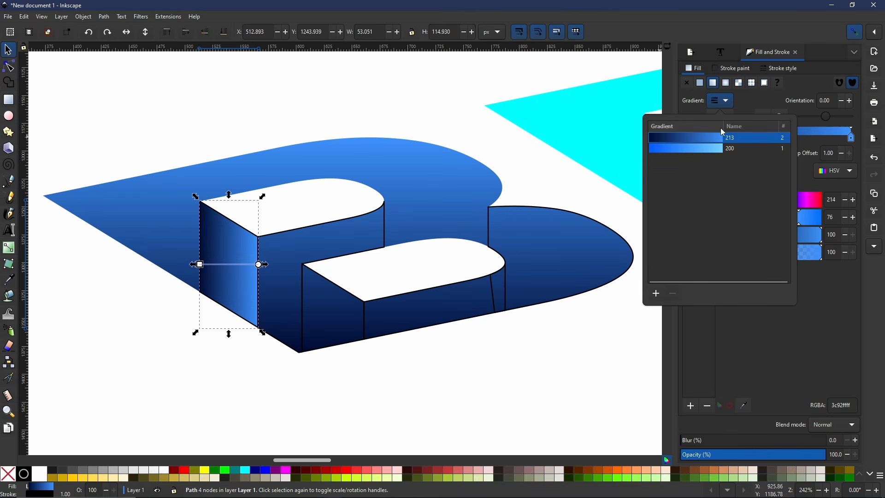
pyautogui.click(543, 174)
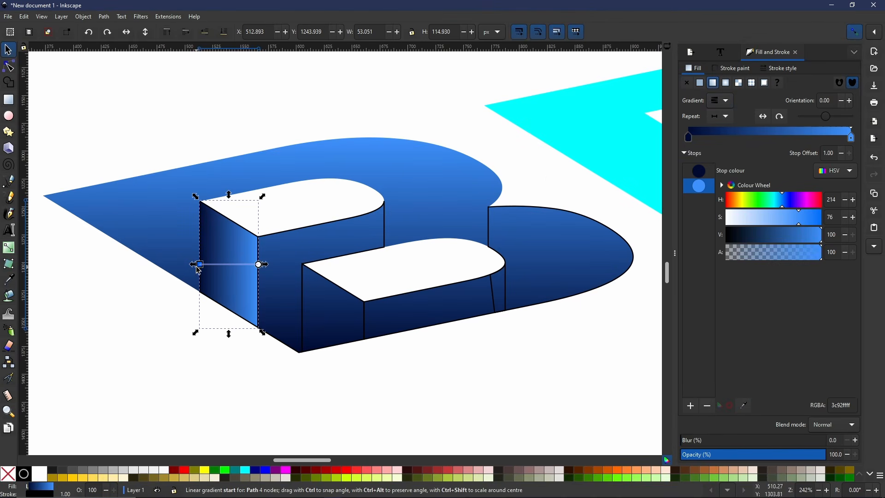
# Step: Angle the four-point wall's gradient from dark at its lower edge to light at its upper edge, about -73 degrees, and remove its stroke
pyautogui.moveTo(202, 269); pyautogui.dragTo(229, 311)
pyautogui.moveTo(260, 269); pyautogui.dragTo(244, 228)
pyautogui.moveTo(229, 310); pyautogui.dragTo(220, 303)
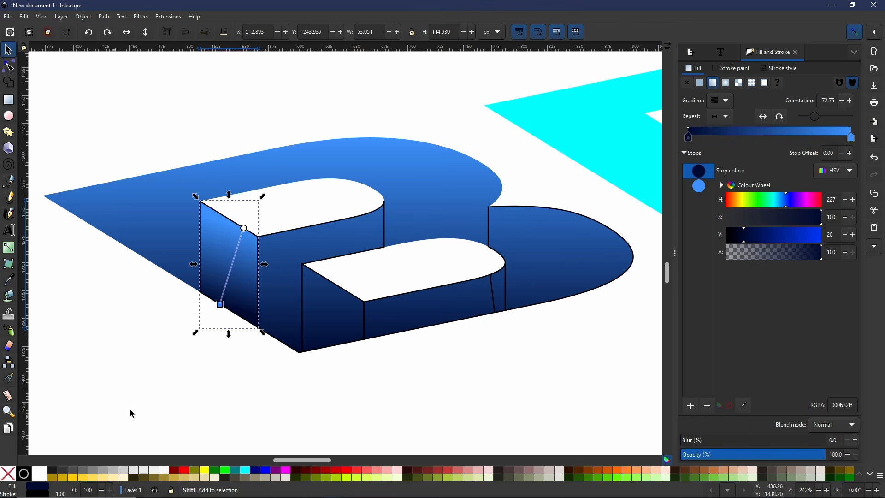
pyautogui.keyDown('shift'); pyautogui.click(9, 474); pyautogui.keyUp('shift')
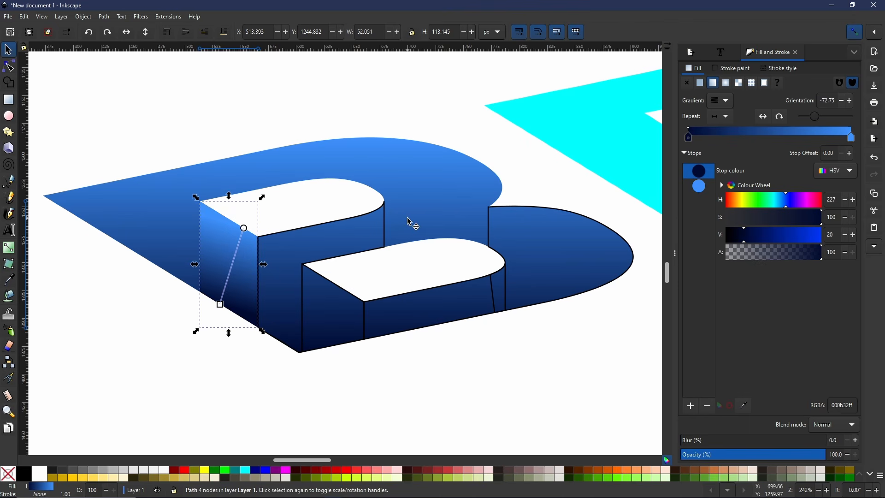
# Step: Fill the curved wall under the B's upper counter with the existing blue gradient at about -90 degrees, dark below to light above, and remove its stroke
pyautogui.click(387, 219)
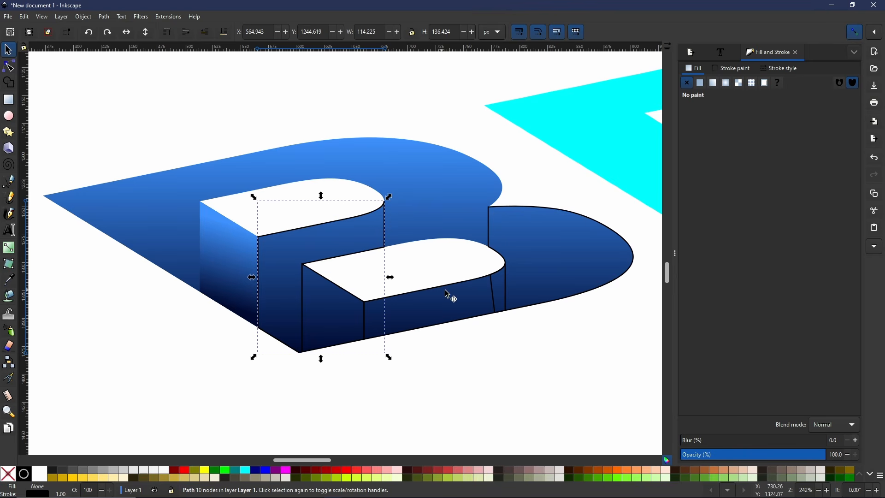
pyautogui.scroll(1, 319, 205)
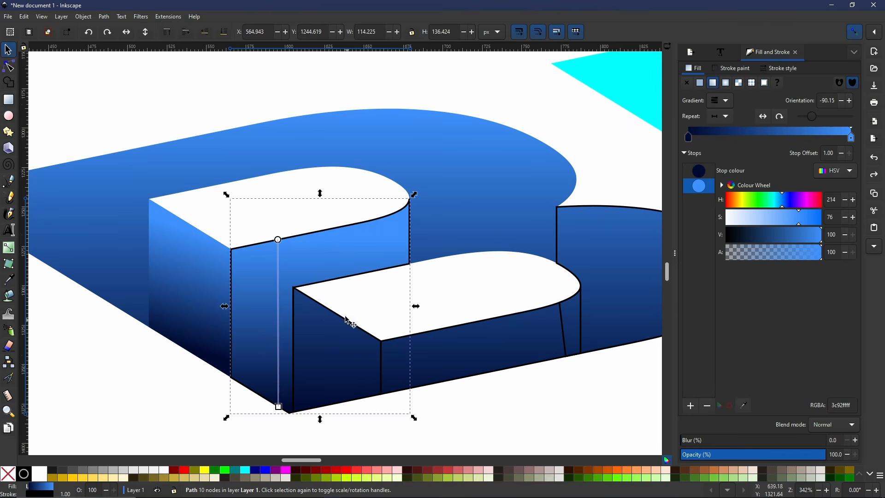
pyautogui.keyDown('shift'); pyautogui.click(8, 474); pyautogui.keyUp('shift')
pyautogui.moveTo(346, 329); pyautogui.dragTo(367, 304)
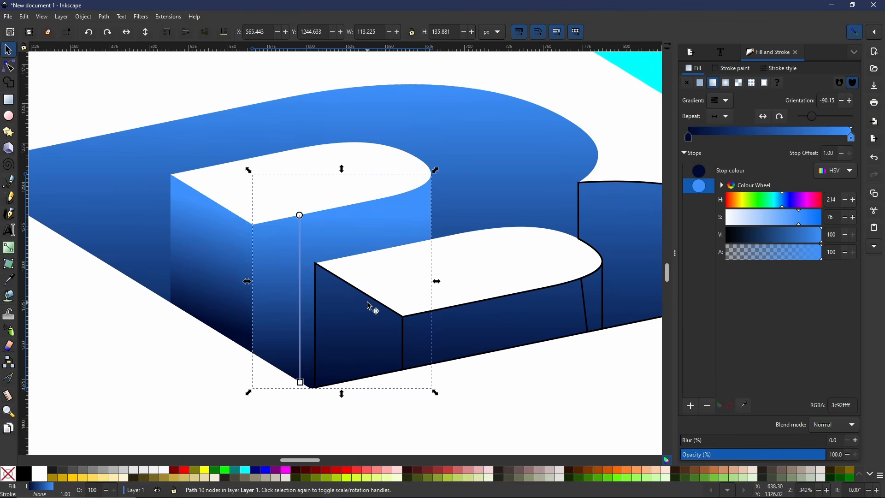
# Step: Fill the side wall under the slanted edge of the B's lower counter with the existing blue gradient
pyautogui.click(367, 304)
pyautogui.click(719, 100)
pyautogui.click(305, 245)
pyautogui.click(278, 261)
pyautogui.moveTo(299, 387); pyautogui.dragTo(358, 379)
pyautogui.click(374, 325)
pyautogui.click(402, 334)
pyautogui.click(712, 82)
pyautogui.click(718, 100)
pyautogui.click(719, 137)
# Step: Angle the lower slanted wall's gradient from dark at its lower edge to light at its upper edge, and remove its stroke
pyautogui.click(343, 358)
pyautogui.moveTo(404, 325); pyautogui.dragTo(381, 304)
pyautogui.moveTo(359, 379); pyautogui.dragTo(326, 387)
pyautogui.moveTo(381, 304)
pyautogui.mouseDown()
pyautogui.moveTo(374, 306)
pyautogui.moveTo(457, 381)
pyautogui.mouseUp()
pyautogui.keyDown('shift'); pyautogui.click(9, 474); pyautogui.keyUp('shift')
# Step: Fill the curved wall under the B's lower counter with the existing gradient, dark below to light above, and remove its stroke
pyautogui.click(461, 311)
pyautogui.click(460, 305)
pyautogui.keyDown('shift'); pyautogui.click(8, 475); pyautogui.keyUp('shift')
pyautogui.click(712, 82)
pyautogui.click(723, 102)
pyautogui.click(721, 147)
pyautogui.click(450, 362)
pyautogui.moveTo(601, 316); pyautogui.dragTo(440, 315)
pyautogui.moveTo(630, 295); pyautogui.dragTo(459, 327)
# Step: Fill the B's lower lobe wall with the existing gradient, angle it about -73 degrees from dark below to light above, and remove its stroke
pyautogui.click(459, 328)
pyautogui.click(712, 82)
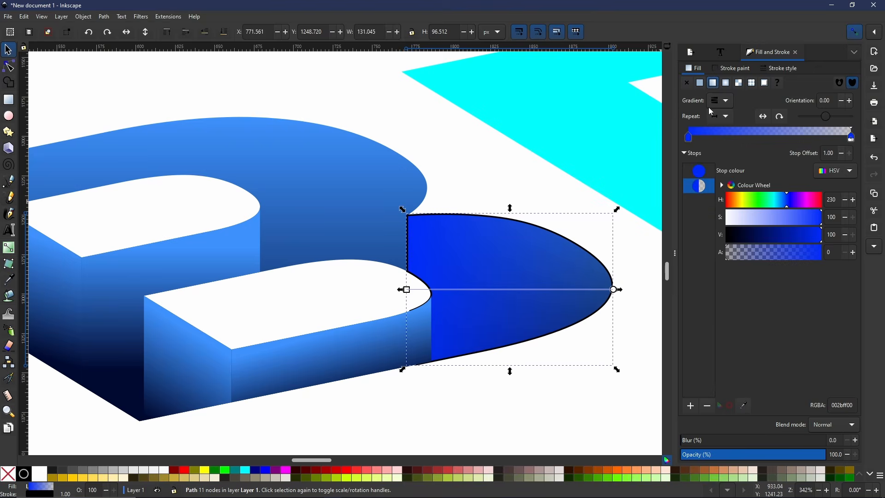
pyautogui.click(719, 101)
pyautogui.click(692, 138)
pyautogui.moveTo(407, 289); pyautogui.dragTo(438, 365)
pyautogui.moveTo(613, 289); pyautogui.dragTo(482, 216)
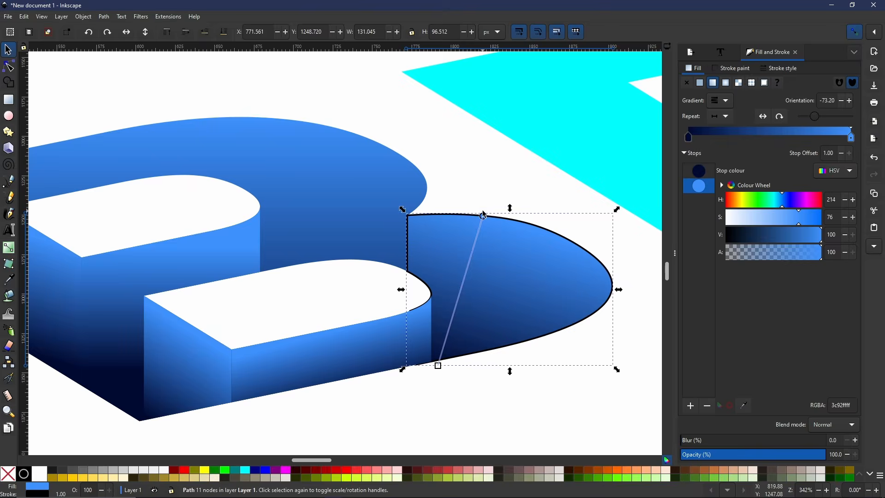
pyautogui.moveTo(324, 208); pyautogui.dragTo(342, 207)
pyautogui.keyDown('shift'); pyautogui.click(8, 476); pyautogui.keyUp('shift')
pyautogui.click(338, 215)
pyautogui.scroll(-3, 323, 305)
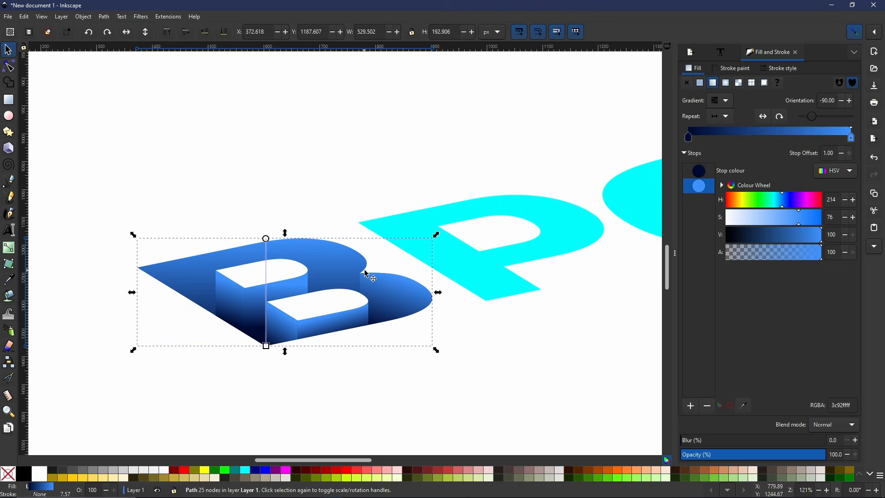
pyautogui.click(511, 318)
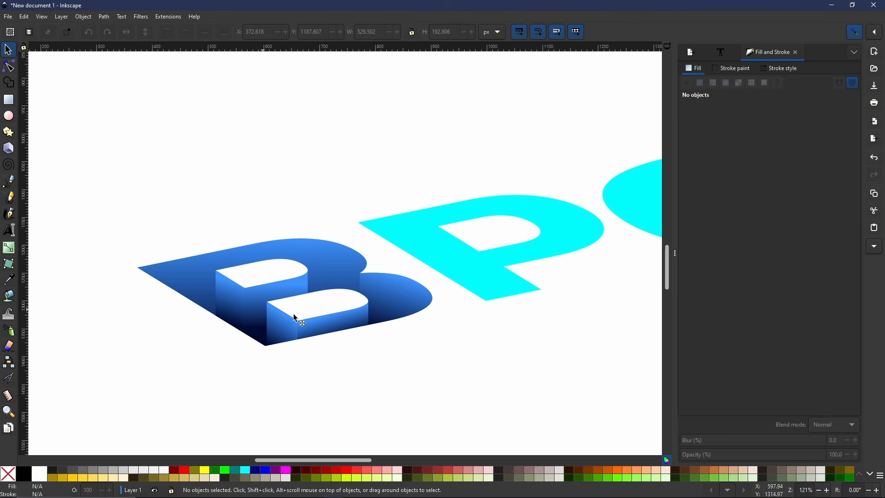
# Step: Begin the P's side-wall outline with a vertical line running down from the counter's left corner
pyautogui.moveTo(558, 265); pyautogui.dragTo(424, 291)
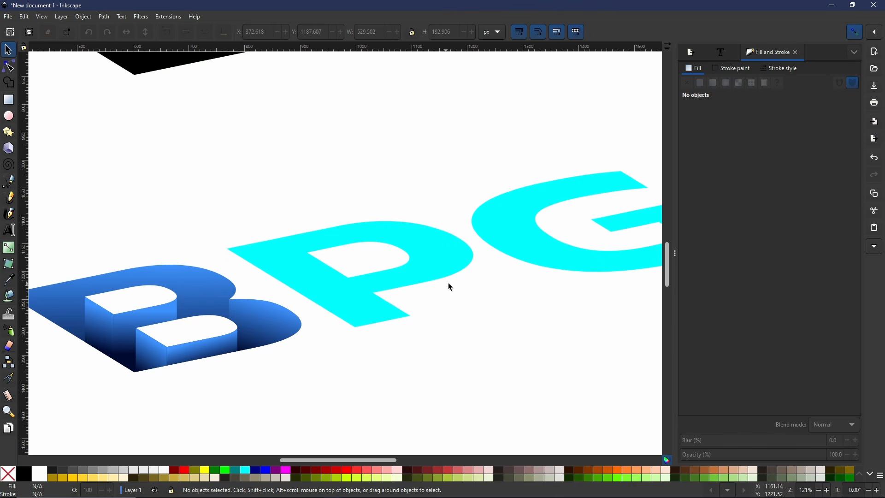
pyautogui.moveTo(297, 332)
pyautogui.mouseDown()
pyautogui.moveTo(310, 336)
pyautogui.moveTo(310, 394)
pyautogui.mouseUp()
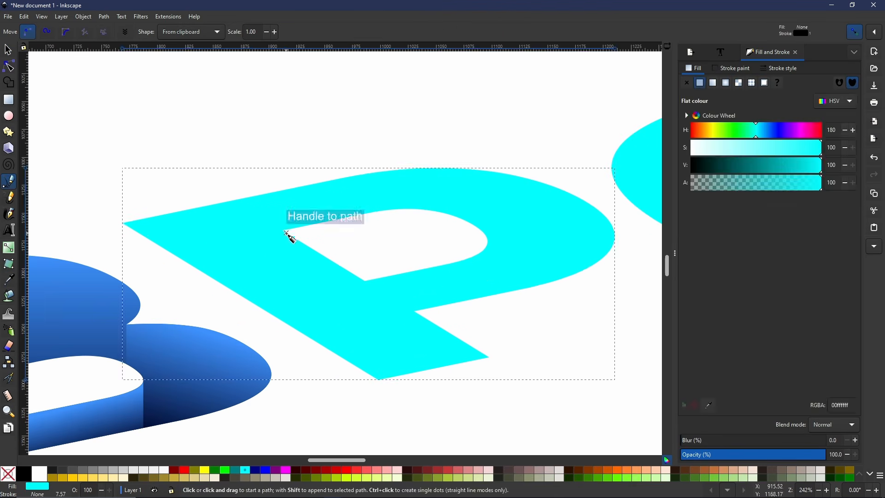
pyautogui.press('b')
pyautogui.click(282, 231)
pyautogui.click(282, 320)
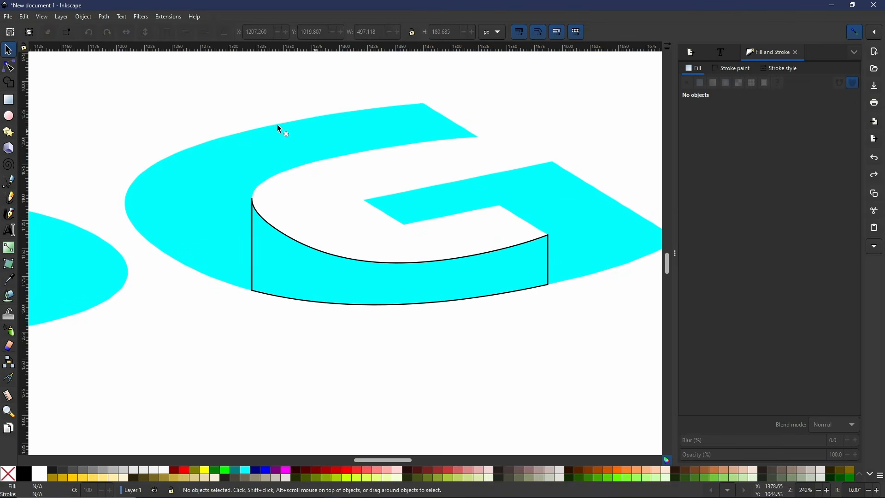
# Step: Outline a four-point wall shape below the G's upper terminal and trim it to the G's shape with Intersection
pyautogui.press('b')
pyautogui.click(423, 104)
pyautogui.click(423, 157)
pyautogui.click(487, 154)
pyautogui.click(375, 148)
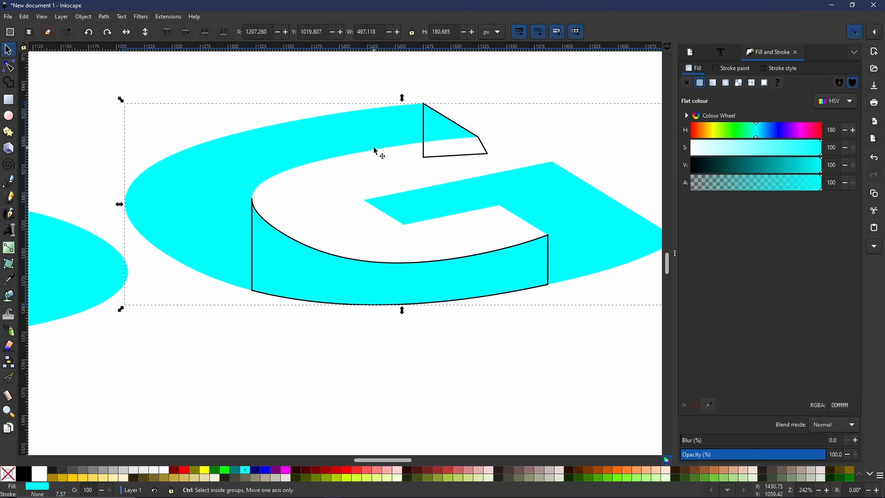
pyautogui.hotkey('ctrl', '*')
# Step: Outline a four-point wall from the crossbar's upper right corner over the G's right tip and trim it to the G with Intersection
pyautogui.press('b')
pyautogui.click(463, 158)
pyautogui.keyDown('ctrl'); pyautogui.click(462, 297); pyautogui.keyUp('ctrl')
pyautogui.click(600, 266)
pyautogui.click(588, 235)
pyautogui.click(462, 158)
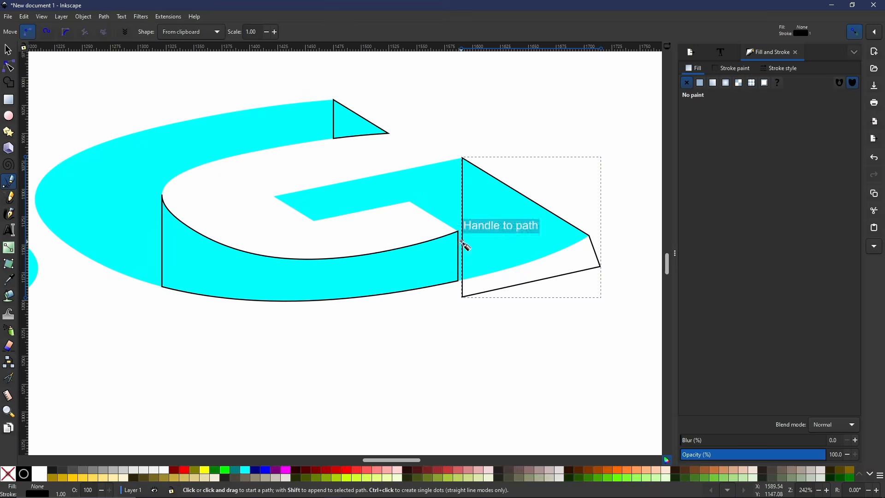
pyautogui.hotkey('ctrl', '*')
# Step: Start the outline around the G's crossbar wall from the crossbar's upper right corner
pyautogui.press('b')
pyautogui.click(462, 158)
pyautogui.click(407, 141)
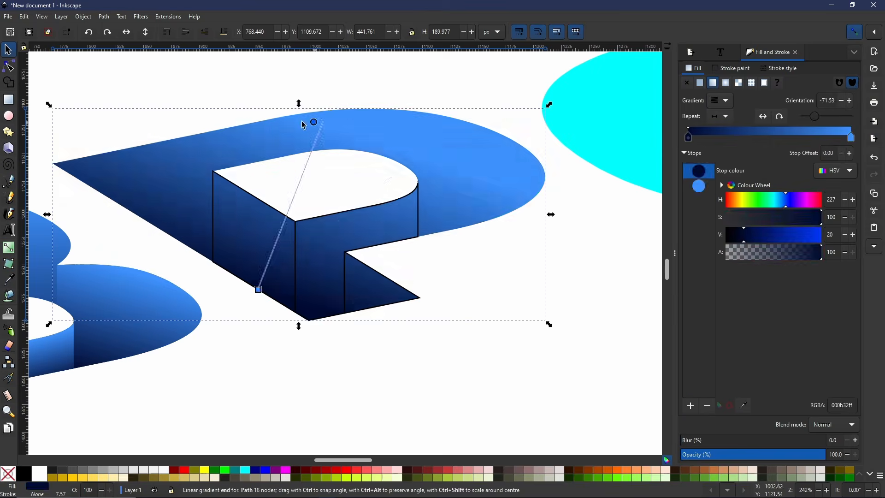
# Step: Run the P face's gradient vertically at -90 degrees, and shade its slanted counter wall with the existing gradient, dark below to light above
pyautogui.moveTo(301, 124); pyautogui.dragTo(259, 122)
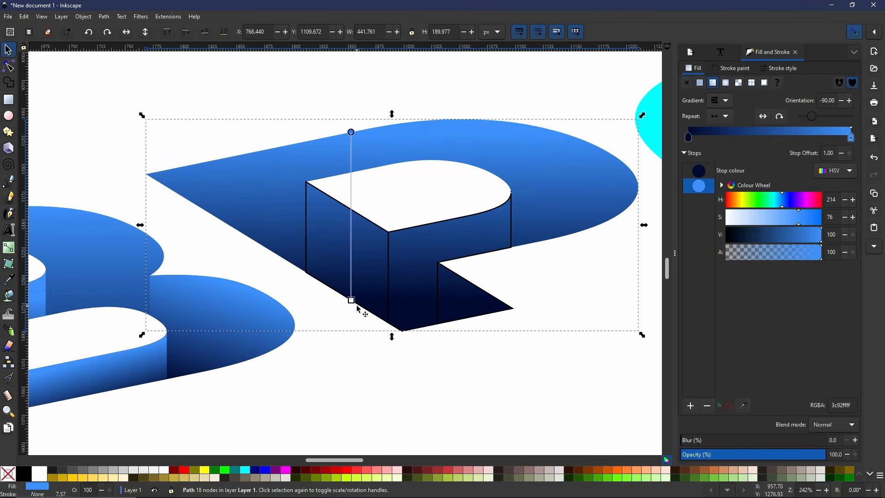
pyautogui.moveTo(318, 290); pyautogui.dragTo(367, 320)
pyautogui.click(314, 218)
pyautogui.click(712, 82)
pyautogui.click(719, 100)
pyautogui.click(706, 147)
pyautogui.moveTo(272, 263); pyautogui.dragTo(307, 305)
pyautogui.moveTo(354, 263); pyautogui.dragTo(378, 340)
# Step: Fill the P's curved counter wall with the existing gradient, dark near the bottom to light at the counter's edge, and remove its stroke
pyautogui.click(415, 249)
pyautogui.click(712, 82)
pyautogui.click(719, 100)
pyautogui.click(706, 148)
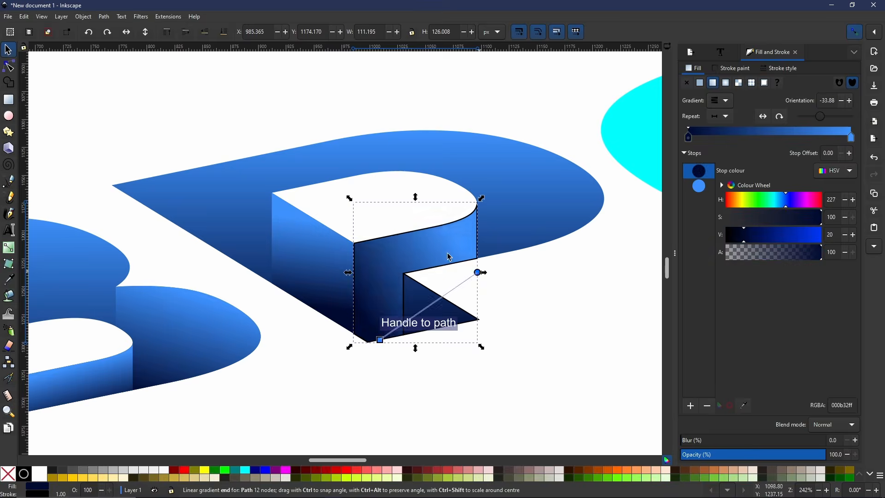
pyautogui.moveTo(477, 273); pyautogui.dragTo(379, 237)
pyautogui.moveTo(378, 340); pyautogui.dragTo(385, 314)
pyautogui.keyDown('shift'); pyautogui.click(8, 473); pyautogui.keyUp('shift')
# Step: Angle the gradient of the triangular wall at the P's foot to about -71 degrees and remove its stroke
pyautogui.moveTo(436, 292); pyautogui.dragTo(433, 296)
pyautogui.moveTo(423, 330); pyautogui.dragTo(413, 351)
pyautogui.keyDown('shift'); pyautogui.click(7, 473); pyautogui.keyUp('shift')
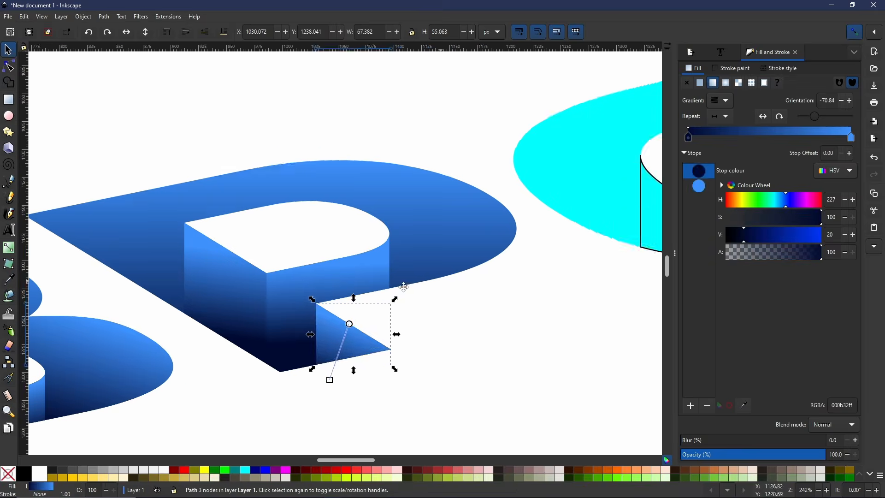
# Step: Shade the G's face and upper terminal wall with the existing blue gradient, leaving the wall without a stroke
pyautogui.click(295, 203)
pyautogui.click(712, 83)
pyautogui.click(719, 100)
pyautogui.click(706, 147)
pyautogui.moveTo(253, 207); pyautogui.dragTo(484, 304)
pyautogui.keyDown('shift'); pyautogui.click(7, 473); pyautogui.keyUp('shift')
# Step: Adjust the gradient of the G's upper terminal wall and angle the G face's gradient to about -104 degrees
pyautogui.click(513, 290)
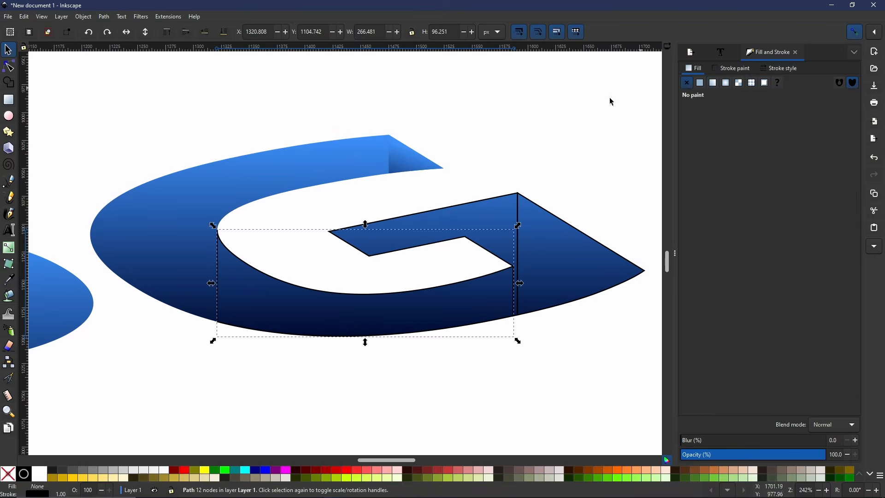
pyautogui.click(405, 161)
pyautogui.moveTo(392, 204); pyautogui.dragTo(413, 197)
pyautogui.click(350, 161)
pyautogui.moveTo(332, 334); pyautogui.dragTo(358, 280)
# Step: Fill the G's lower curved wall with the existing gradient, dark at the lower edge to light above, and remove its stroke
pyautogui.click(513, 291)
pyautogui.click(712, 83)
pyautogui.click(717, 101)
pyautogui.click(706, 148)
pyautogui.moveTo(217, 283); pyautogui.dragTo(336, 366)
pyautogui.moveTo(513, 283); pyautogui.dragTo(338, 276)
pyautogui.keyDown('shift'); pyautogui.click(8, 473); pyautogui.keyUp('shift')
pyautogui.moveTo(336, 365)
pyautogui.mouseDown()
pyautogui.moveTo(337, 356)
pyautogui.moveTo(323, 356)
pyautogui.mouseUp()
pyautogui.keyDown('shift'); pyautogui.click(8, 473); pyautogui.keyUp('shift')
# Step: Fill the G's pointed right wall with the existing gradient, running from dark at its lower edge to light at its slanted upper edge
pyautogui.click(576, 250)
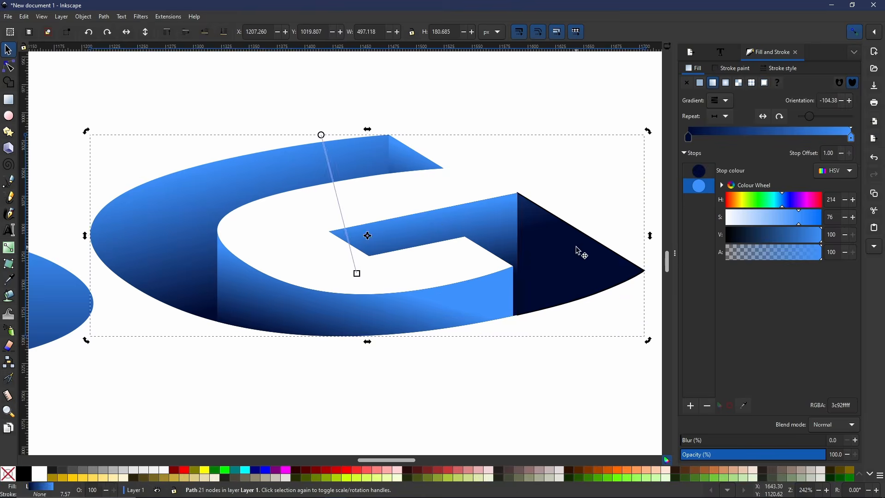
pyautogui.click(580, 231)
pyautogui.click(712, 82)
pyautogui.click(718, 101)
pyautogui.click(706, 148)
pyautogui.moveTo(517, 253); pyautogui.dragTo(534, 324)
pyautogui.moveTo(644, 253); pyautogui.dragTo(588, 224)
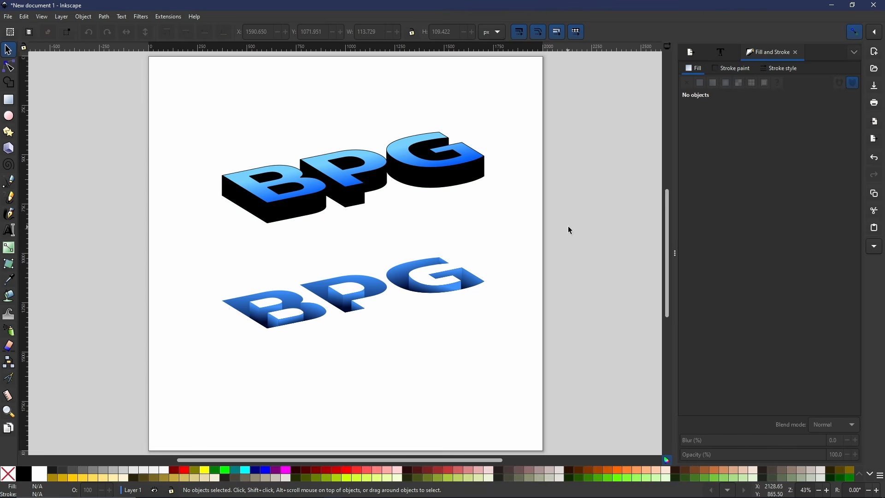
# Step: Group the three objects that make up the upper extruded BPG lettering
pyautogui.moveTo(172, 110); pyautogui.dragTo(584, 240)
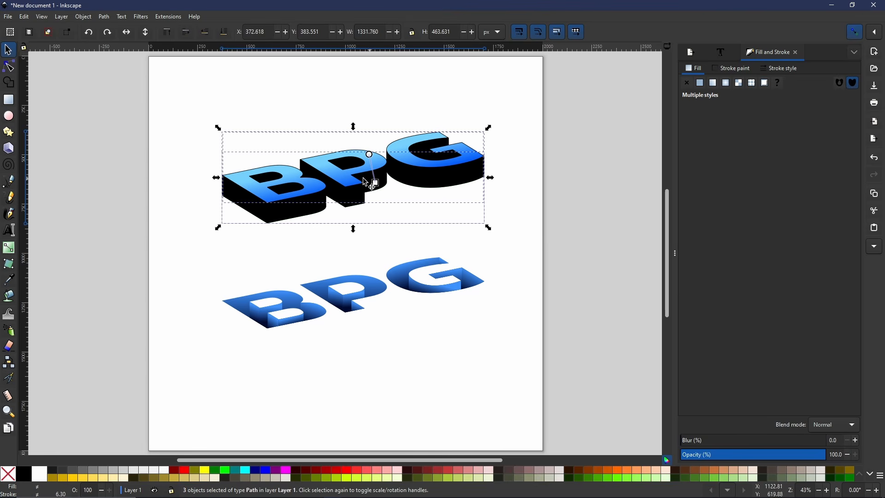
pyautogui.rightClick(340, 180)
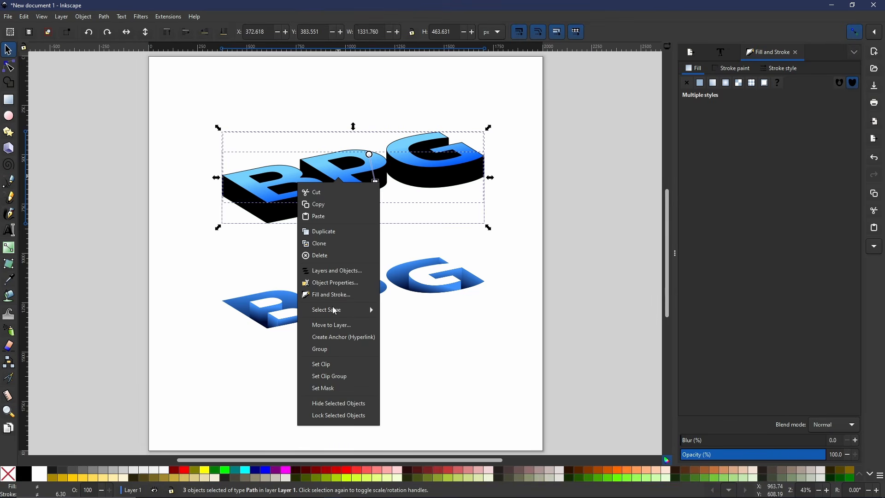
pyautogui.click(324, 351)
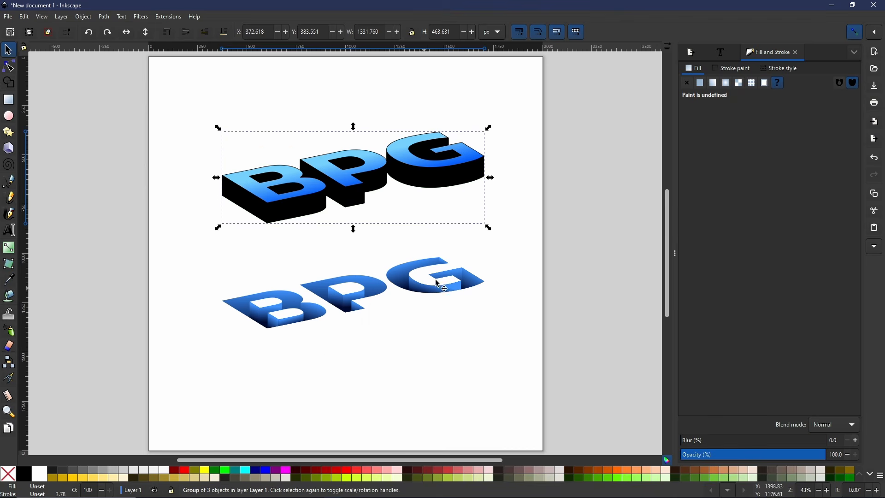
# Step: Group all shapes of the lower shaded BPG lettering, and move the upper BPG group straight down to about Y 484 px
pyautogui.moveTo(188, 237); pyautogui.dragTo(575, 403)
pyautogui.rightClick(372, 282)
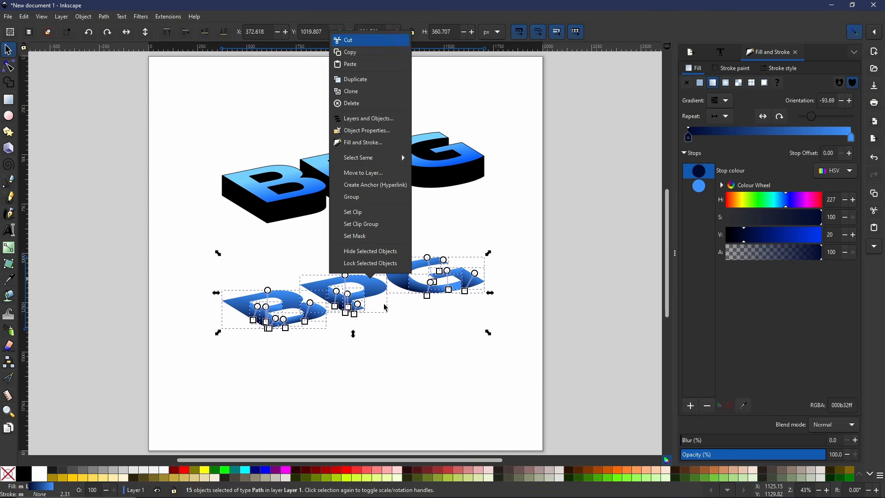
pyautogui.click(353, 200)
pyautogui.click(353, 201)
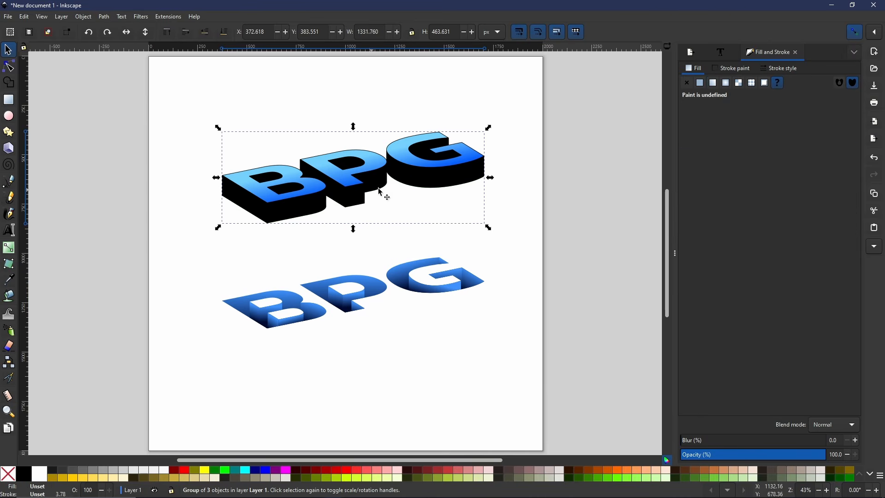
pyautogui.moveTo(449, 179); pyautogui.dragTo(448, 199)
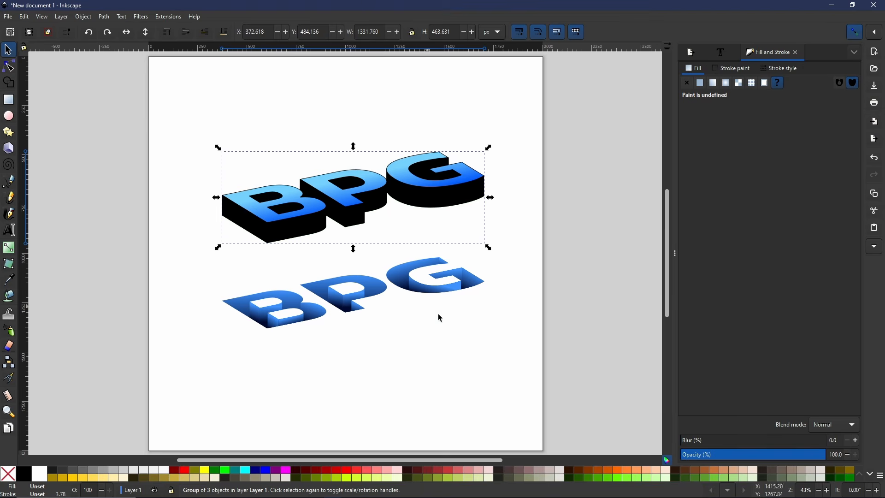
# Step: Cover the whole page with a 2000 by 2000 px rectangle and place it behind the lettering
pyautogui.click(9, 100)
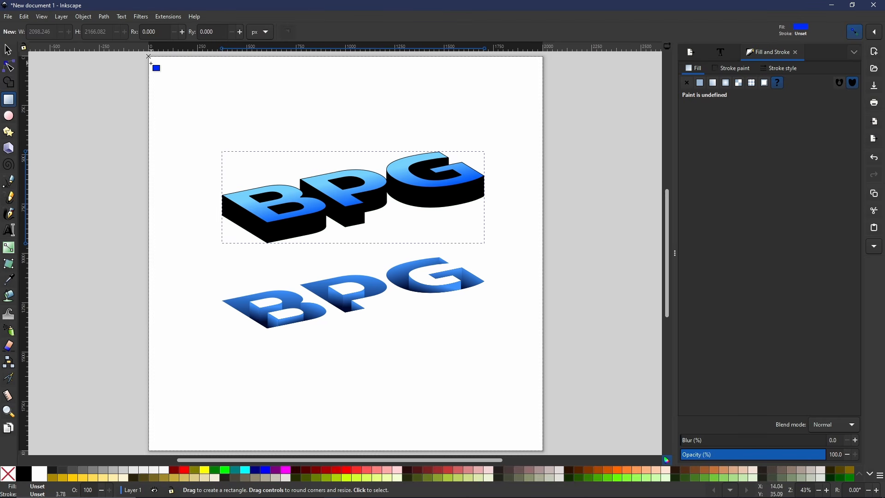
pyautogui.moveTo(161, 63)
pyautogui.mouseDown()
pyautogui.moveTo(221, 167)
pyautogui.moveTo(301, 248)
pyautogui.moveTo(453, 385)
pyautogui.moveTo(542, 447)
pyautogui.mouseUp()
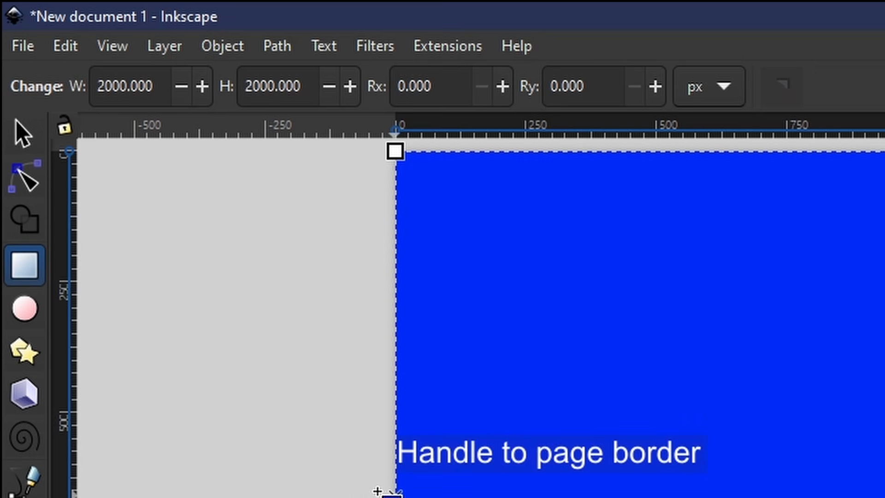
pyautogui.click(25, 132)
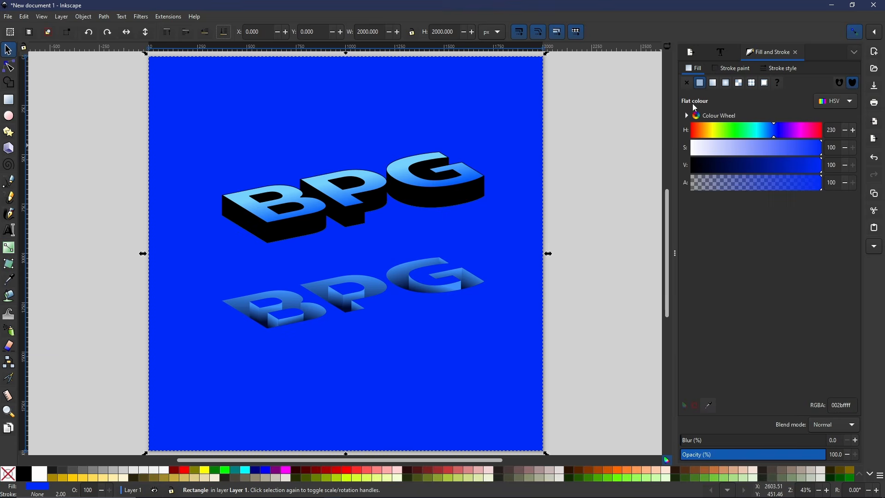
# Step: Give the background a linear gradient from opaque blue at the page's lower right corner to transparent at the upper edge, about -101 degrees
pyautogui.click(713, 84)
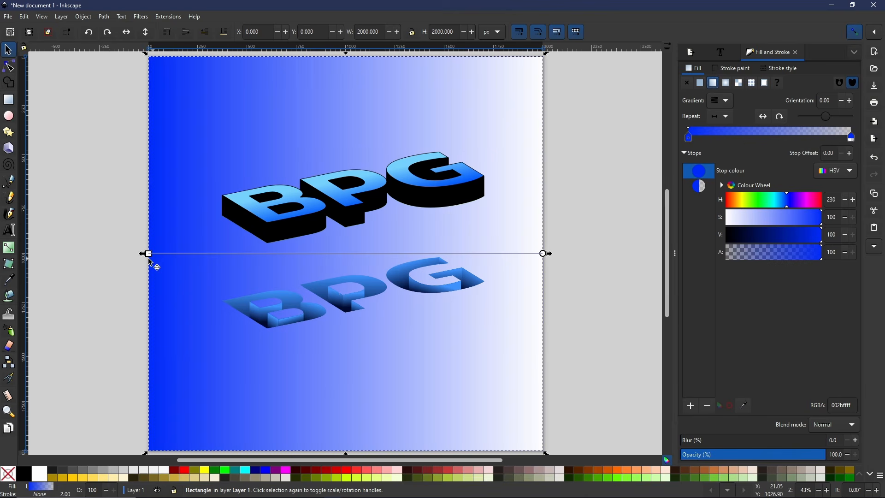
pyautogui.moveTo(149, 254); pyautogui.dragTo(540, 458)
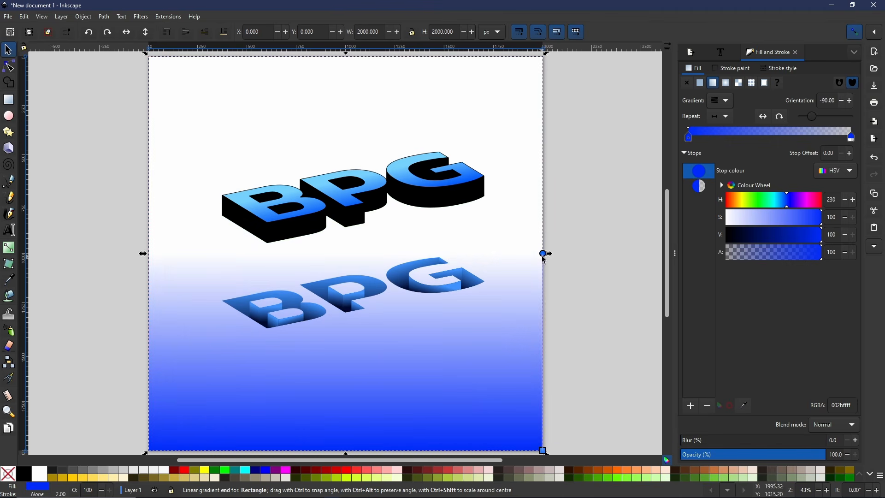
pyautogui.moveTo(543, 253); pyautogui.dragTo(499, 69)
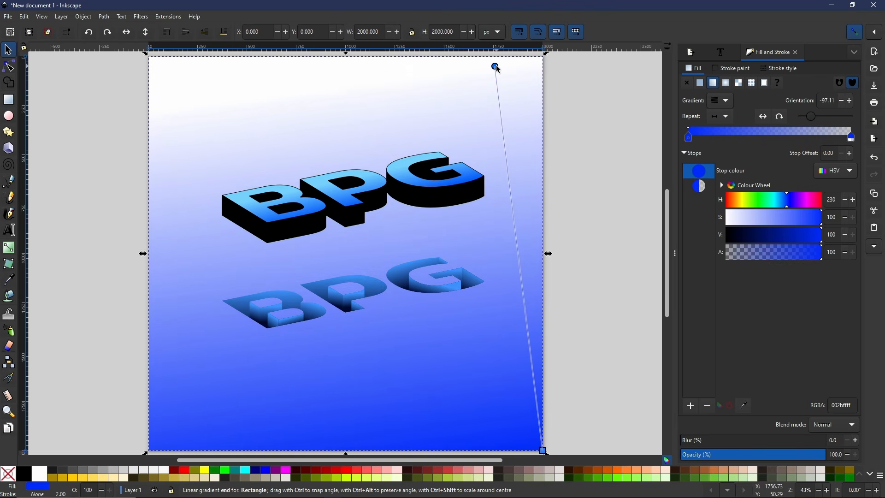
pyautogui.moveTo(326, 90); pyautogui.dragTo(470, 60)
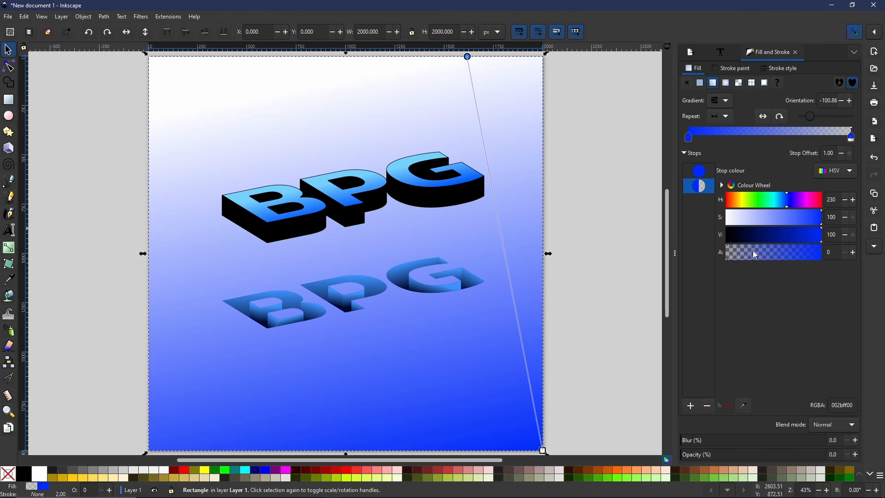
# Step: Make the background gradient's end stop fully opaque blue and add a white middle stop at offset 0.48
pyautogui.moveTo(738, 257); pyautogui.dragTo(833, 259)
pyautogui.doubleClick(767, 132)
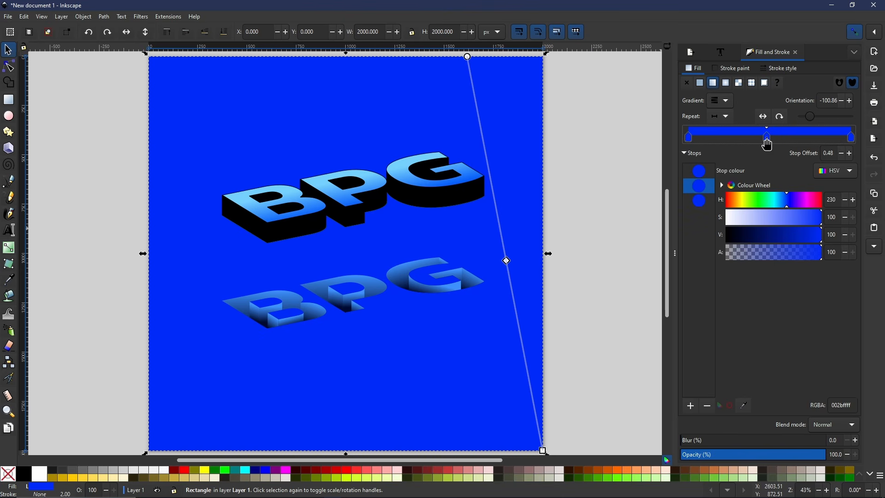
pyautogui.moveTo(774, 218); pyautogui.dragTo(713, 219)
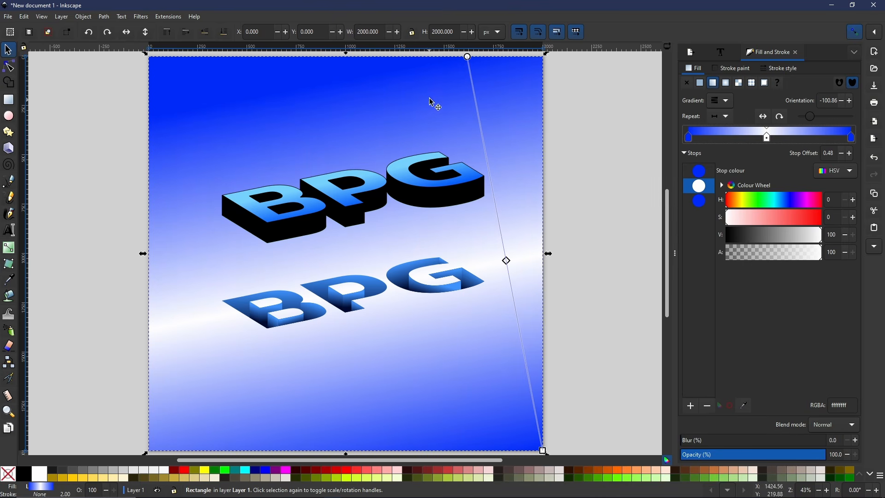
pyautogui.moveTo(467, 56)
pyautogui.mouseDown()
pyautogui.moveTo(215, 101)
pyautogui.moveTo(171, 91)
pyautogui.moveTo(425, 83)
pyautogui.moveTo(467, 56)
pyautogui.mouseUp()
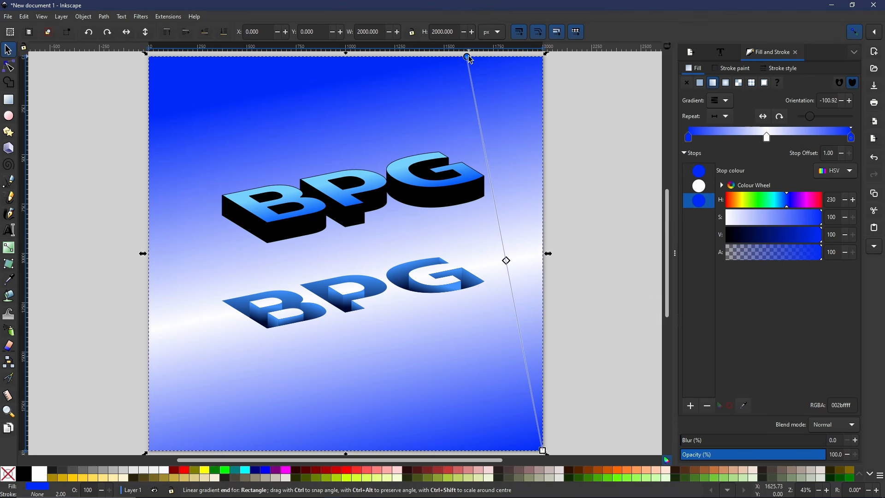
# Step: Tilt the background rectangle's linear gradient to about -104 degrees, keeping its white stop near the middle of the gradient
pyautogui.moveTo(467, 57); pyautogui.dragTo(496, 69)
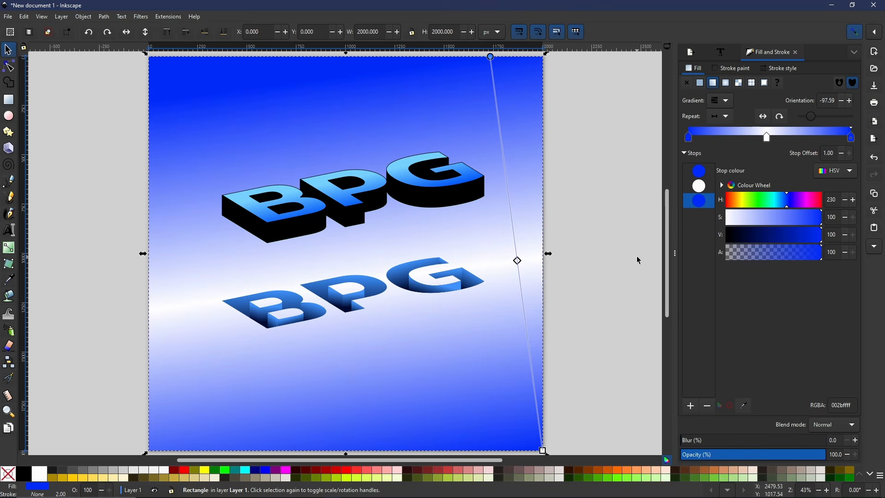
pyautogui.moveTo(766, 138); pyautogui.dragTo(720, 149)
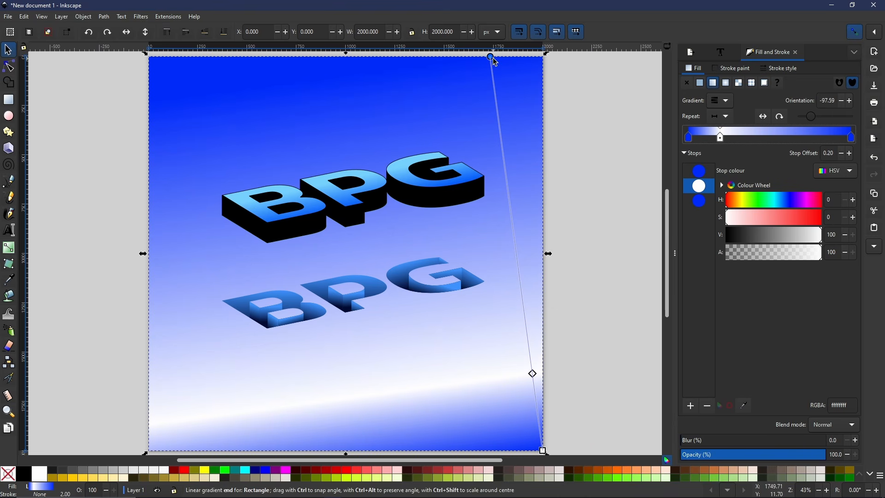
pyautogui.moveTo(493, 59); pyautogui.dragTo(444, 56)
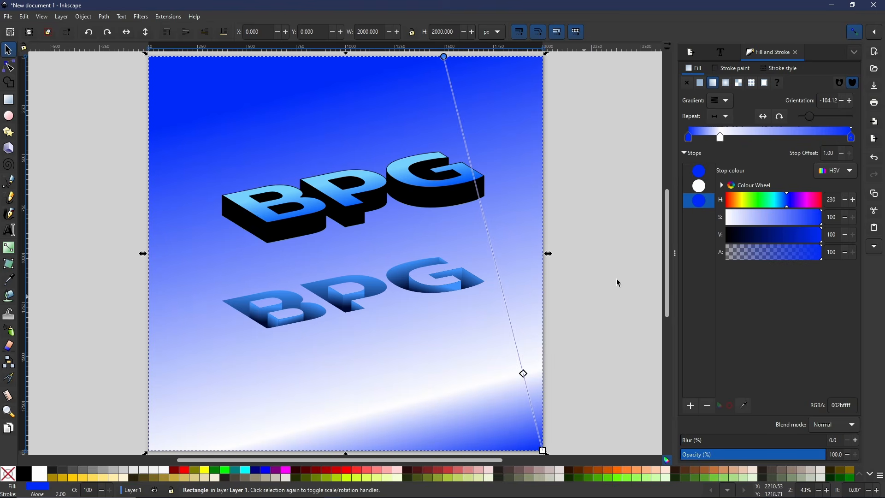
pyautogui.moveTo(721, 139); pyautogui.dragTo(767, 137)
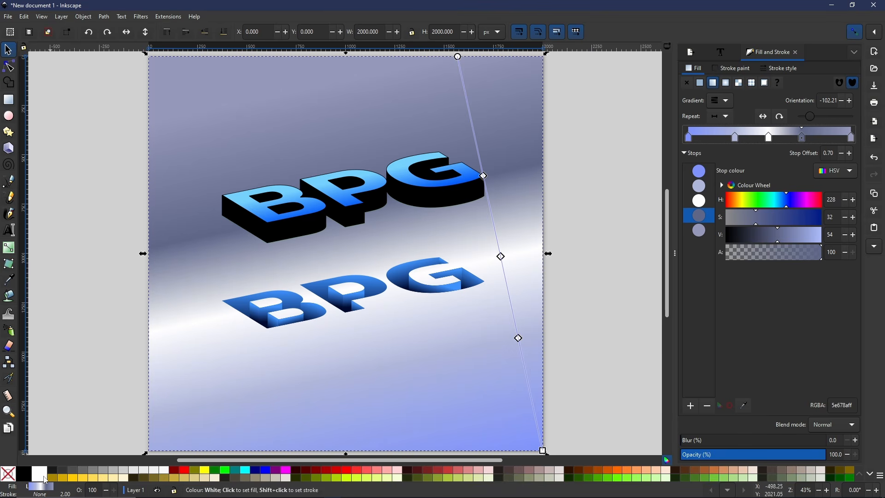
# Step: Cover the whole page with a new 2000 by 2000 px rectangle and give it a radial gradient fill
pyautogui.click(8, 100)
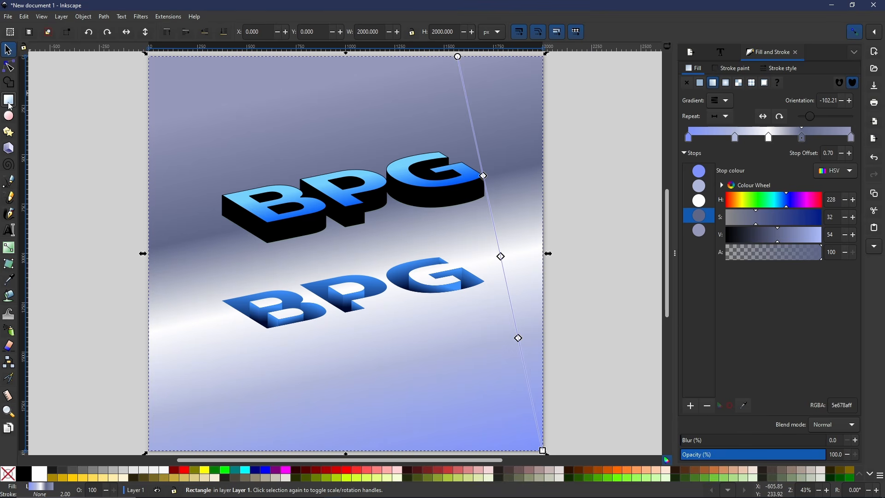
pyautogui.press('Escape')
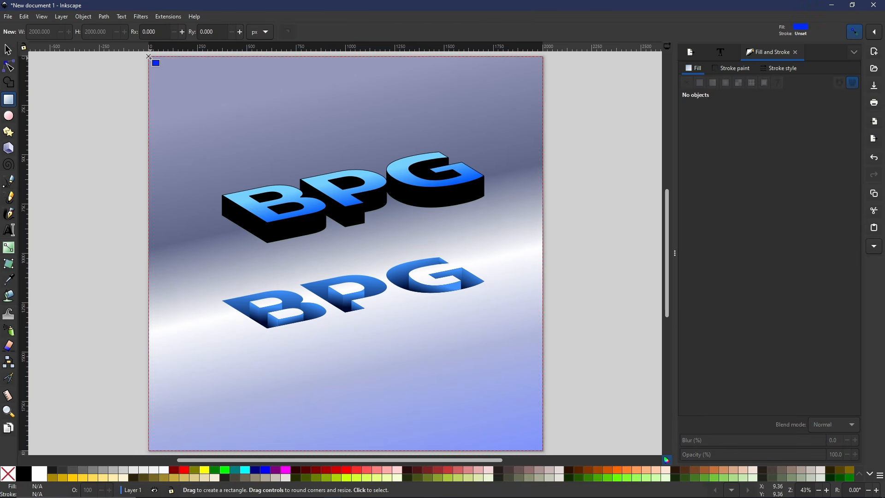
pyautogui.moveTo(148, 56); pyautogui.dragTo(542, 450)
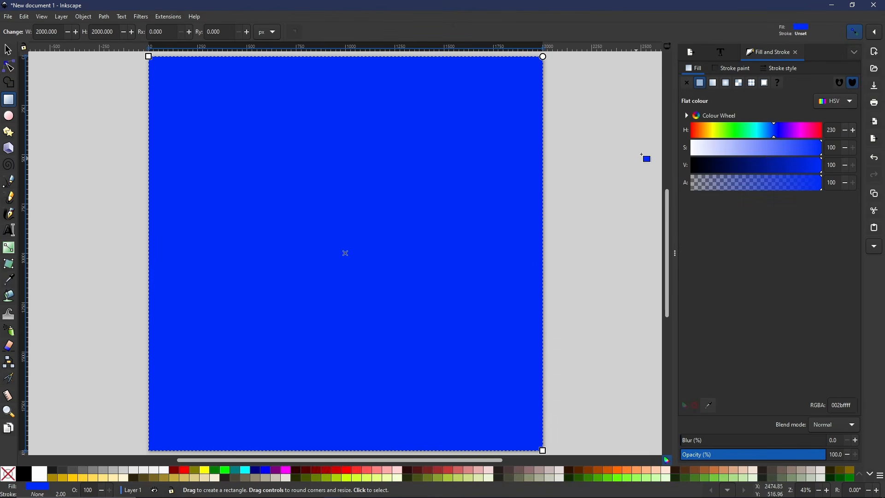
pyautogui.click(726, 83)
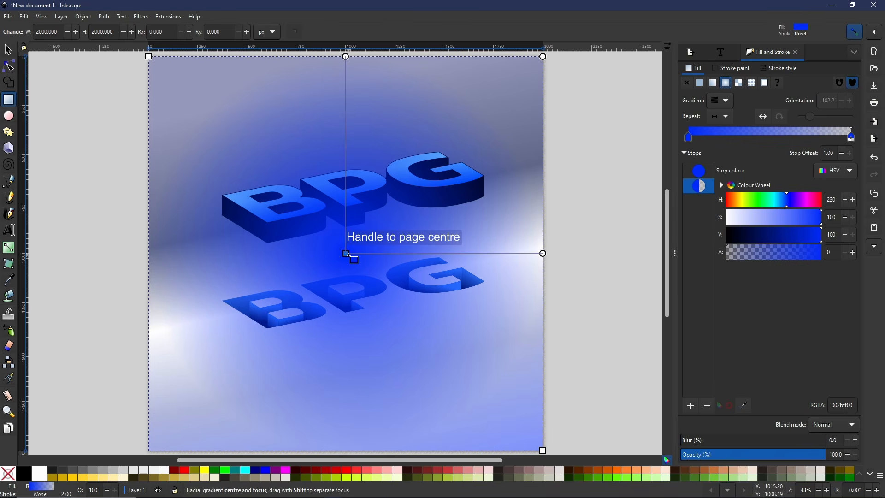
# Step: Centre the radial gradient on the page's upper left corner, reaching the upper right corner and about a third of the way down the left edge
pyautogui.moveTo(347, 254); pyautogui.dragTo(155, 248)
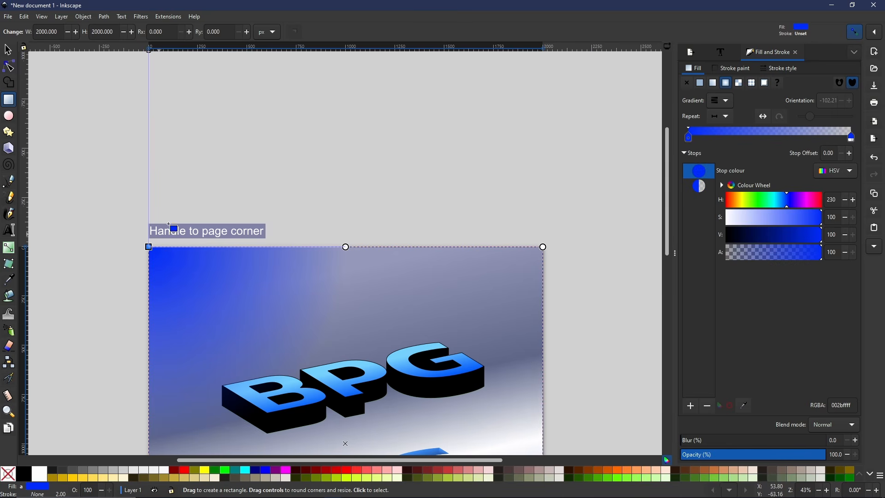
pyautogui.scroll(2, 237, 116)
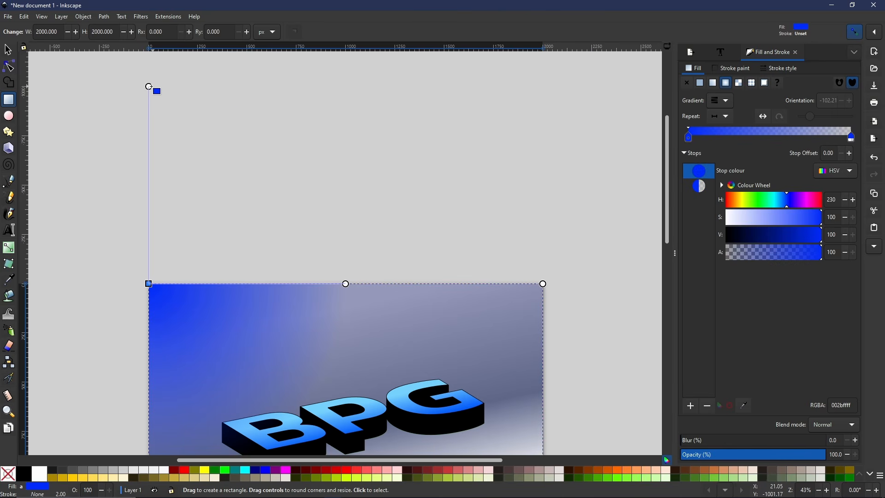
pyautogui.moveTo(149, 86); pyautogui.dragTo(243, 138)
pyautogui.moveTo(294, 172); pyautogui.dragTo(542, 283)
pyautogui.moveTo(379, 338); pyautogui.dragTo(383, 137)
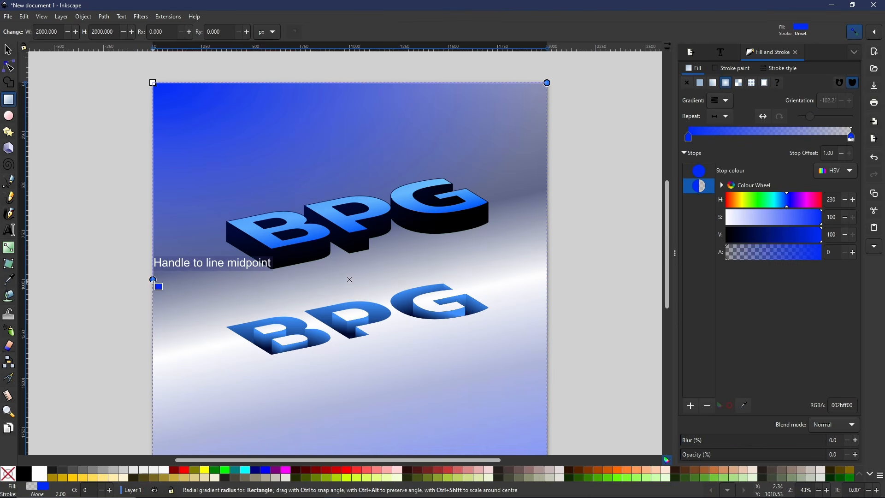
pyautogui.moveTo(153, 280); pyautogui.dragTo(154, 216)
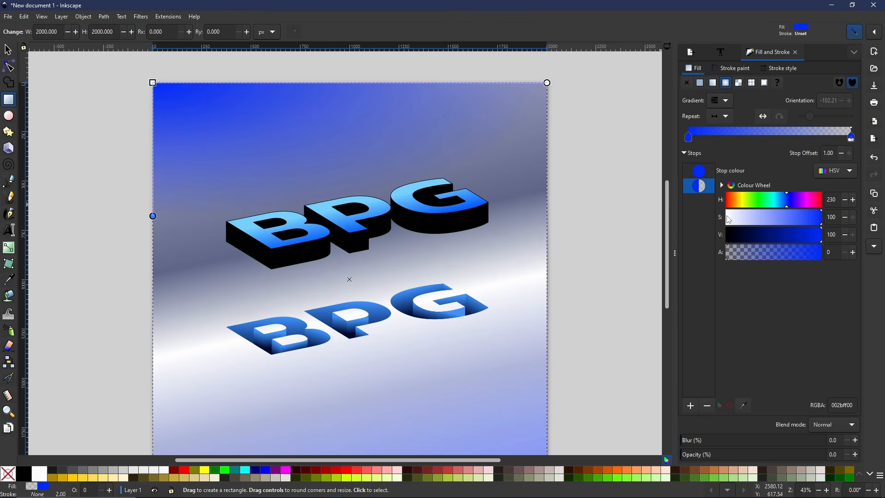
# Step: Recolour both stops of the radial gradient white, keeping the centre opaque and the outer stop fully transparent
pyautogui.click(702, 173)
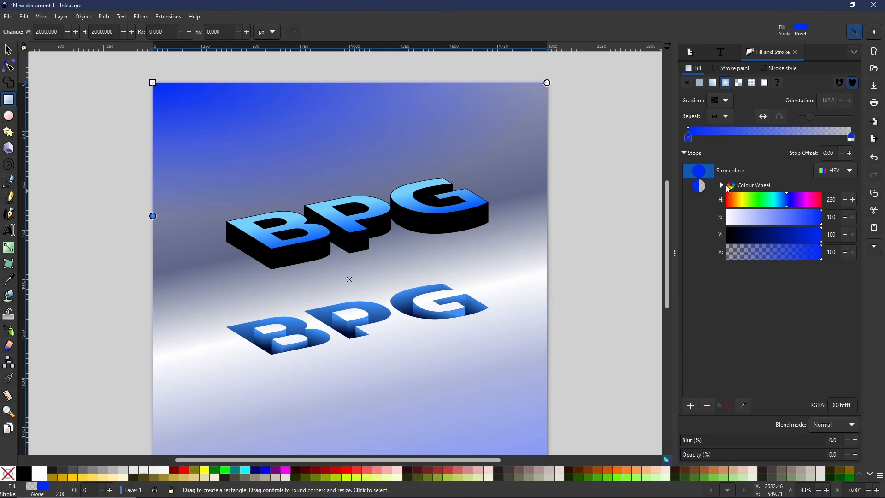
pyautogui.moveTo(815, 223); pyautogui.dragTo(709, 235)
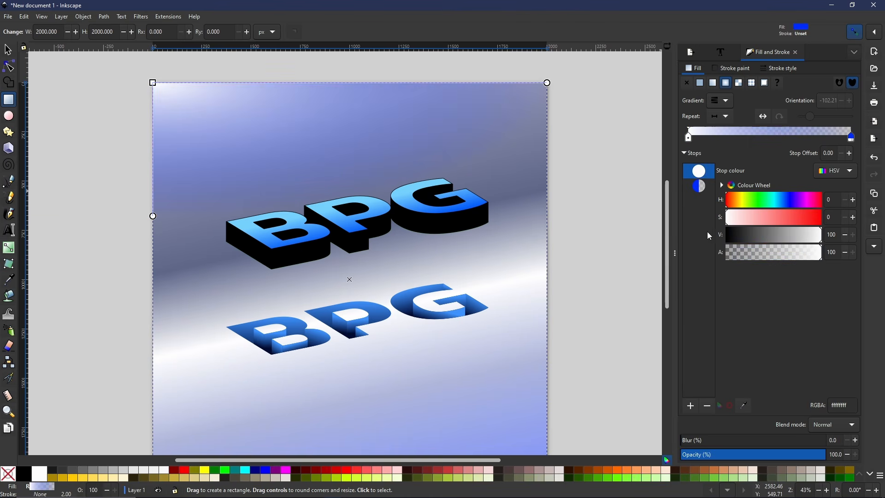
pyautogui.click(703, 189)
pyautogui.moveTo(780, 219); pyautogui.dragTo(700, 228)
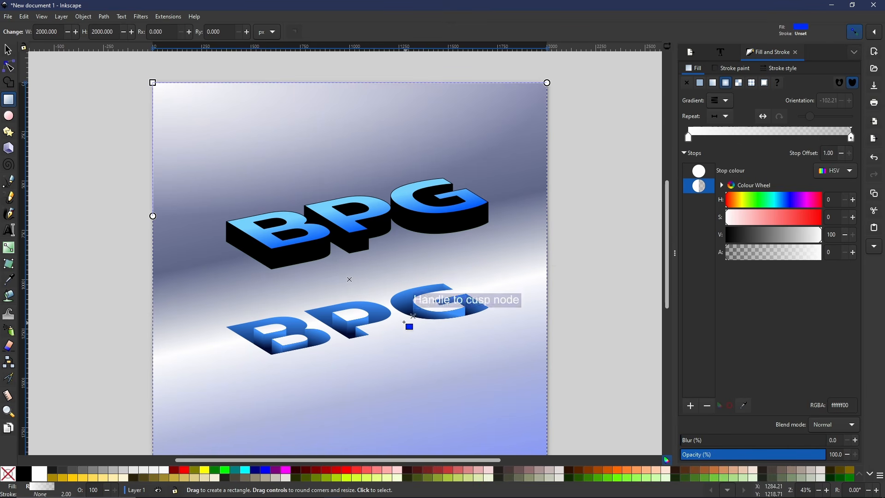
pyautogui.moveTo(422, 305); pyautogui.dragTo(455, 281)
pyautogui.scroll(-1, 454, 282)
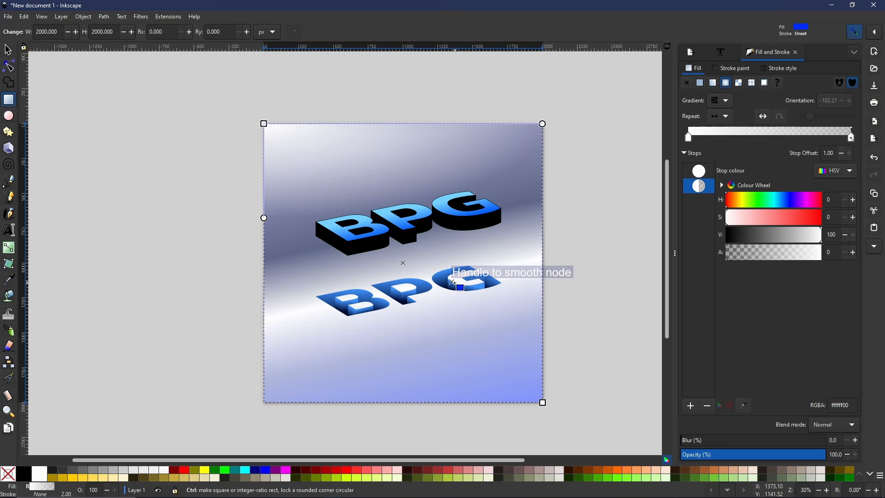